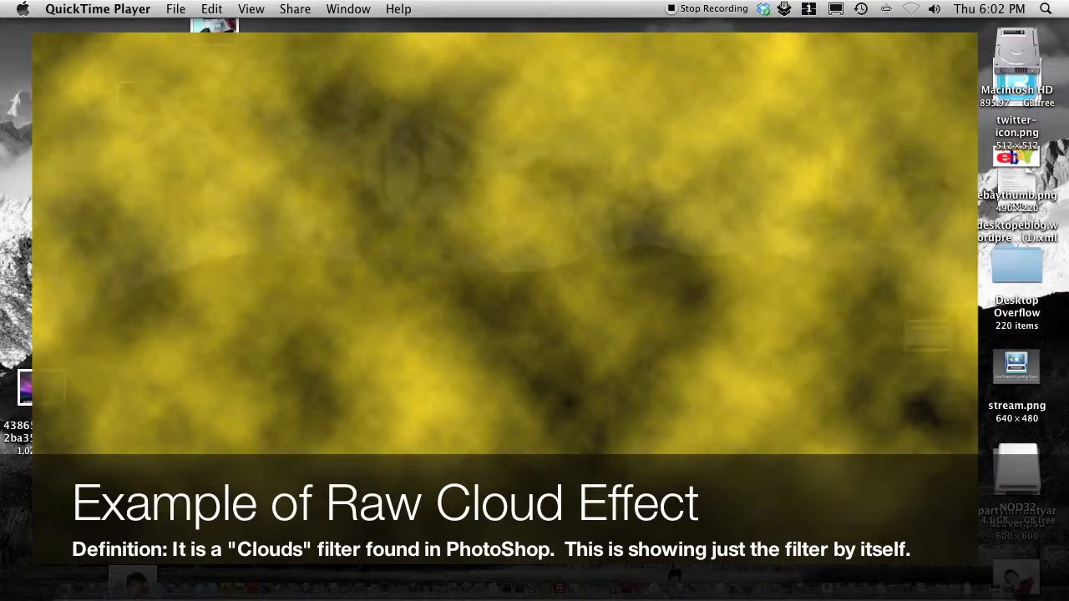
# Switch to Photoshop and create a new document 800 pixels wide and 600 pixels high with transparent background contents.
pyautogui.press('F8')
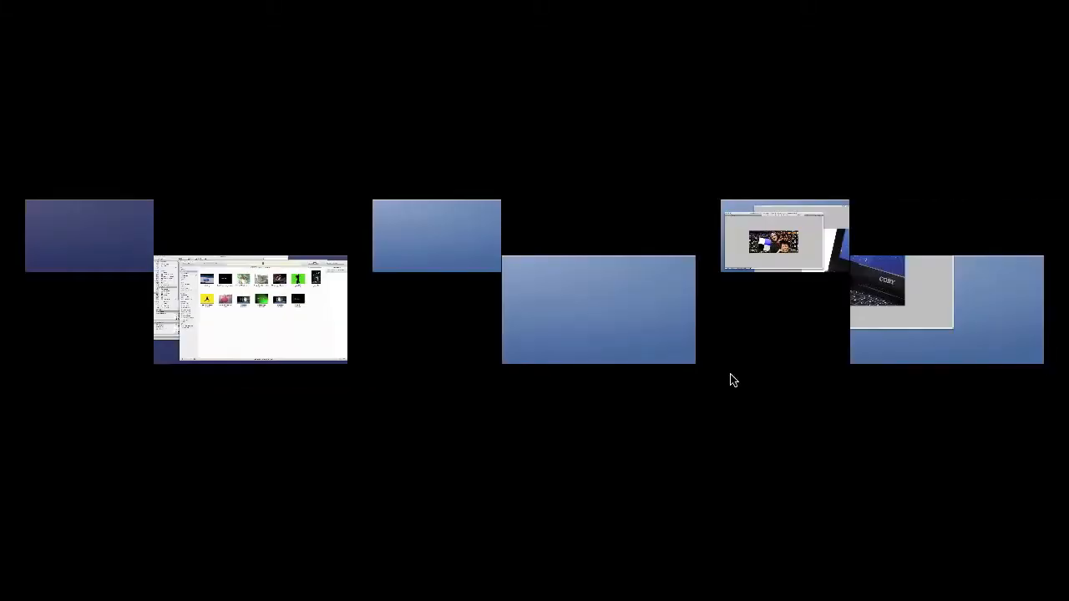
pyautogui.click(731, 374)
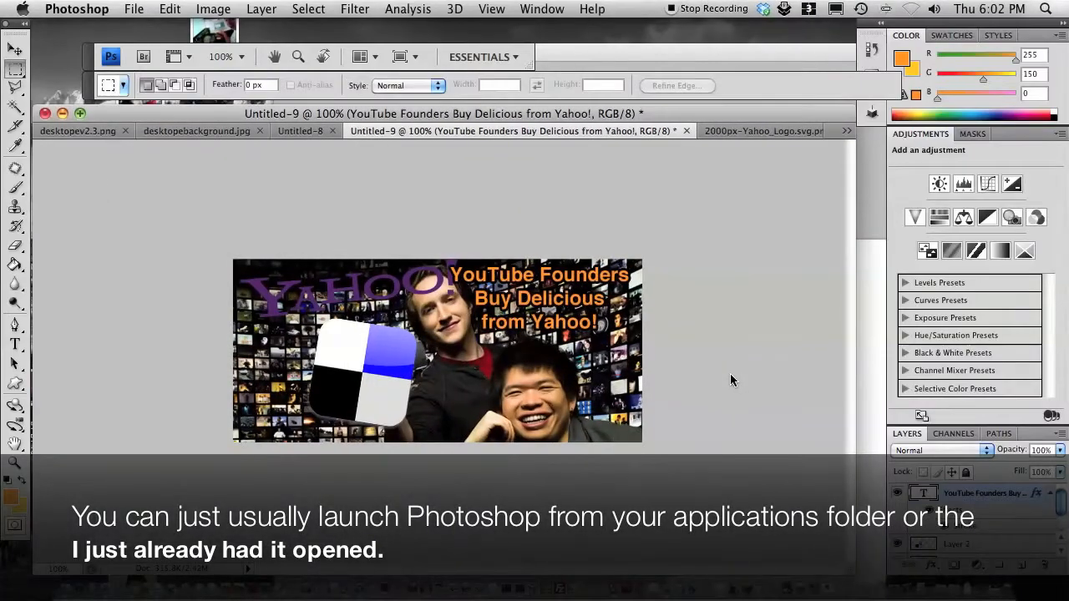
pyautogui.click(138, 9)
pyautogui.click(140, 28)
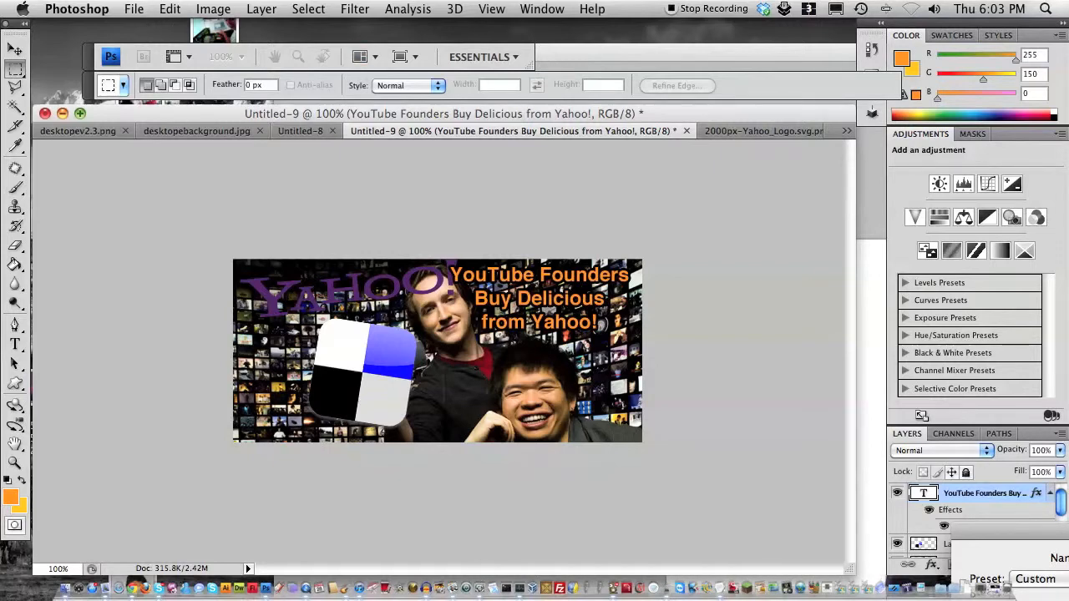
pyautogui.moveTo(1065, 532); pyautogui.dragTo(505, 200)
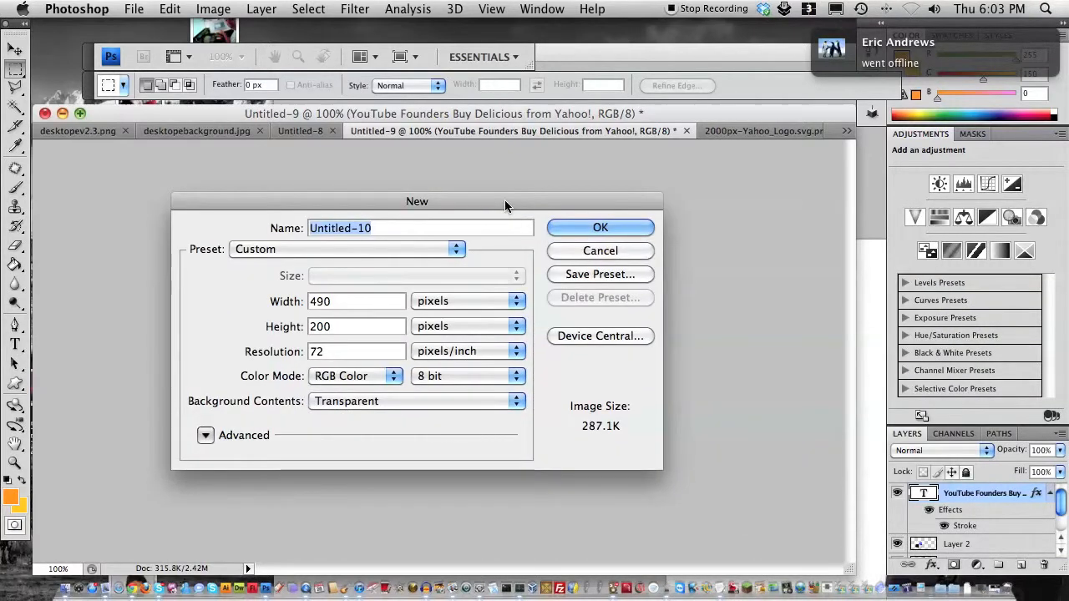
pyautogui.press('Tab')
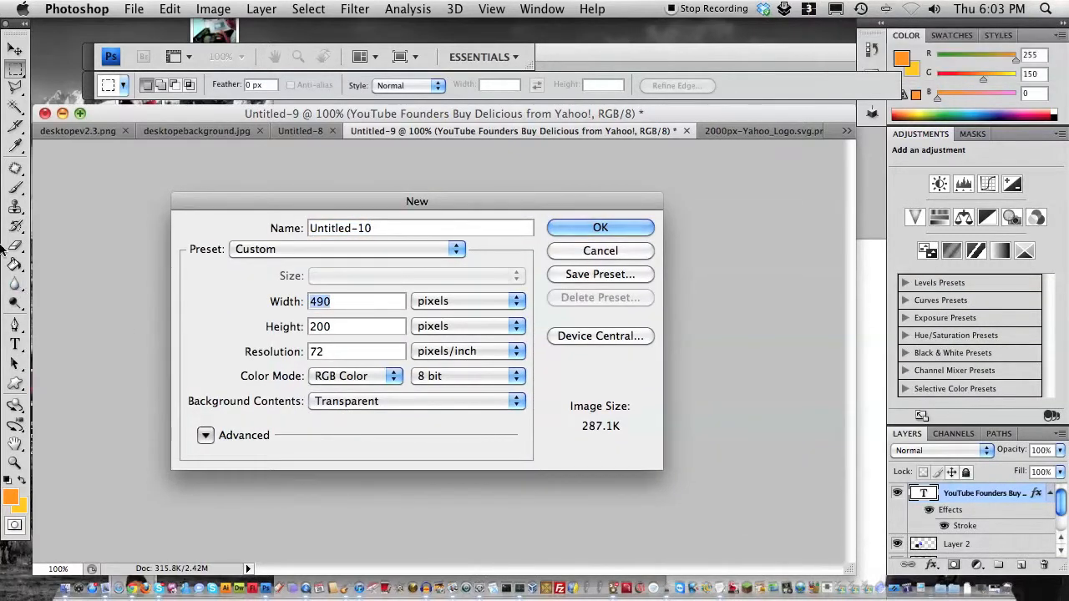
pyautogui.write('800')
pyautogui.press('Tab')
pyautogui.write('600')
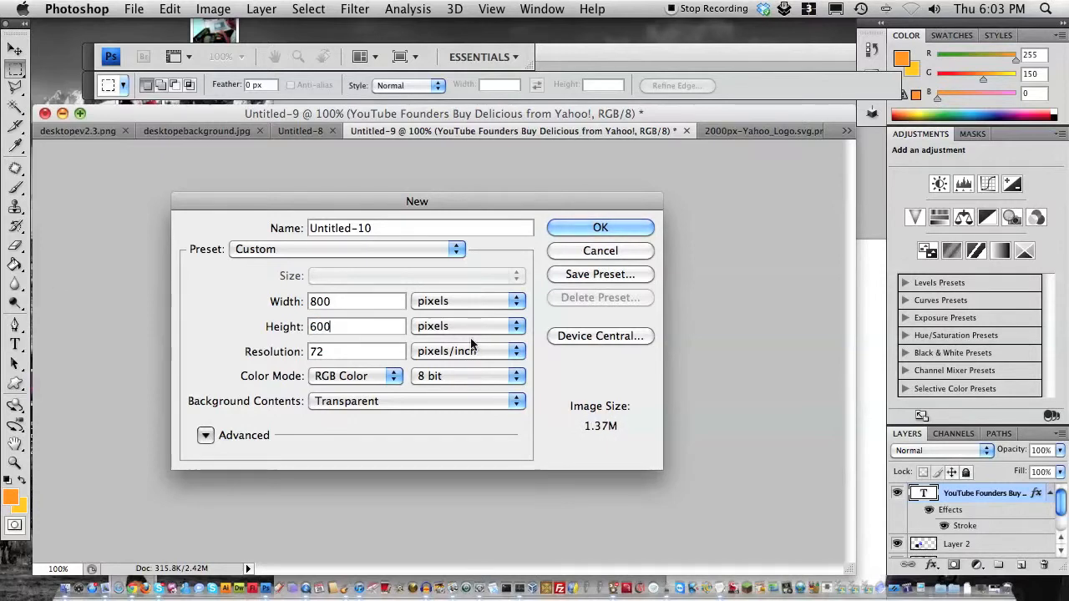
pyautogui.moveTo(358, 305); pyautogui.dragTo(294, 297)
pyautogui.write('6')
pyautogui.press('BackSpace')
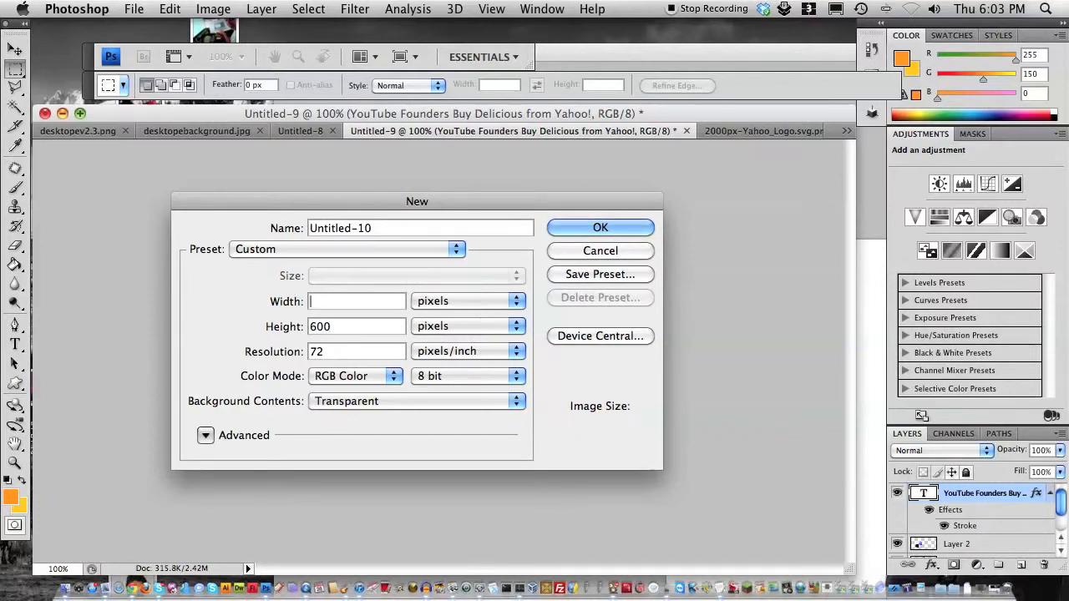
pyautogui.write('800')
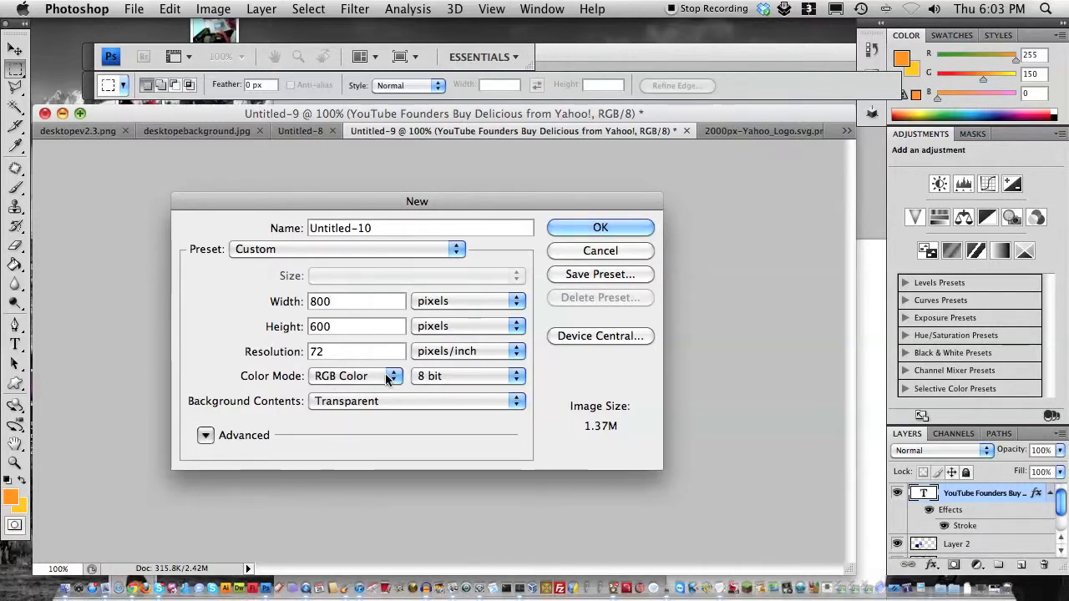
pyautogui.click(599, 230)
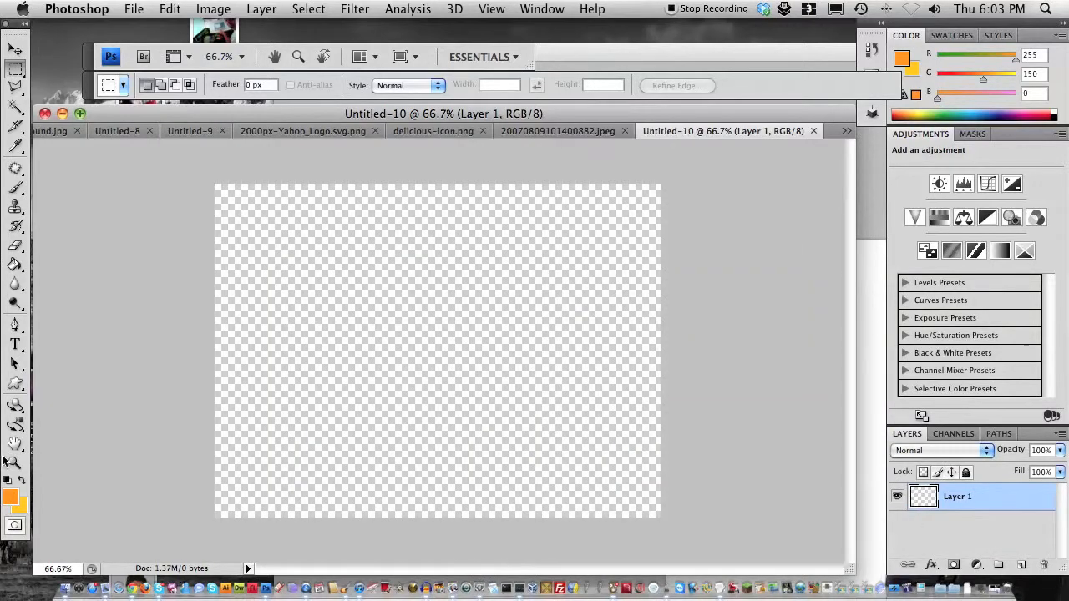
# Try the Clouds render filter on Layer 1 with the current orange and yellow colors, and undo it.
pyautogui.click(8, 491)
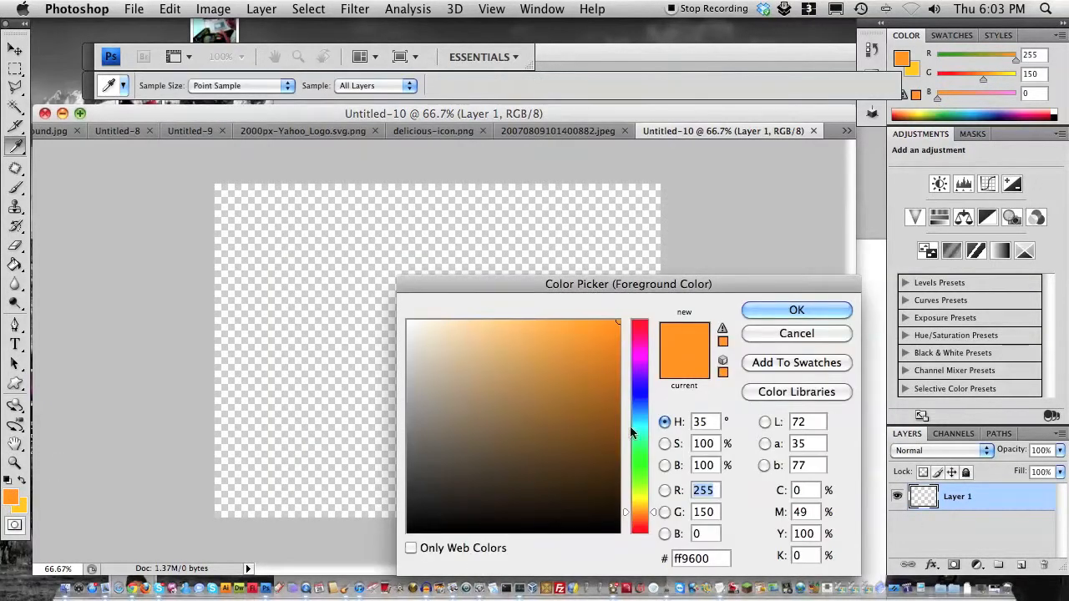
pyautogui.press('Return')
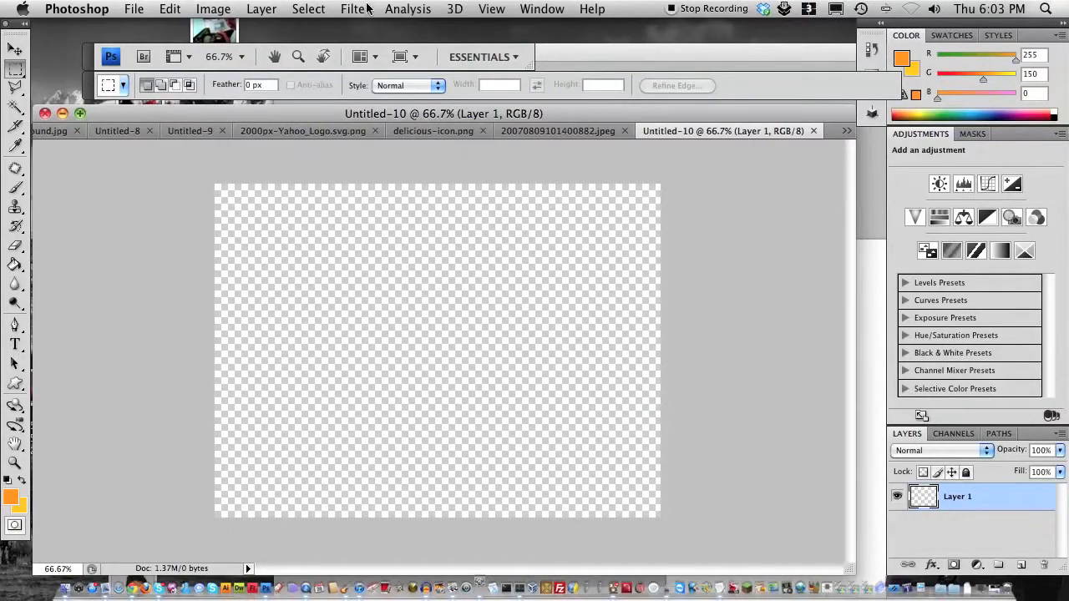
pyautogui.click(355, 9)
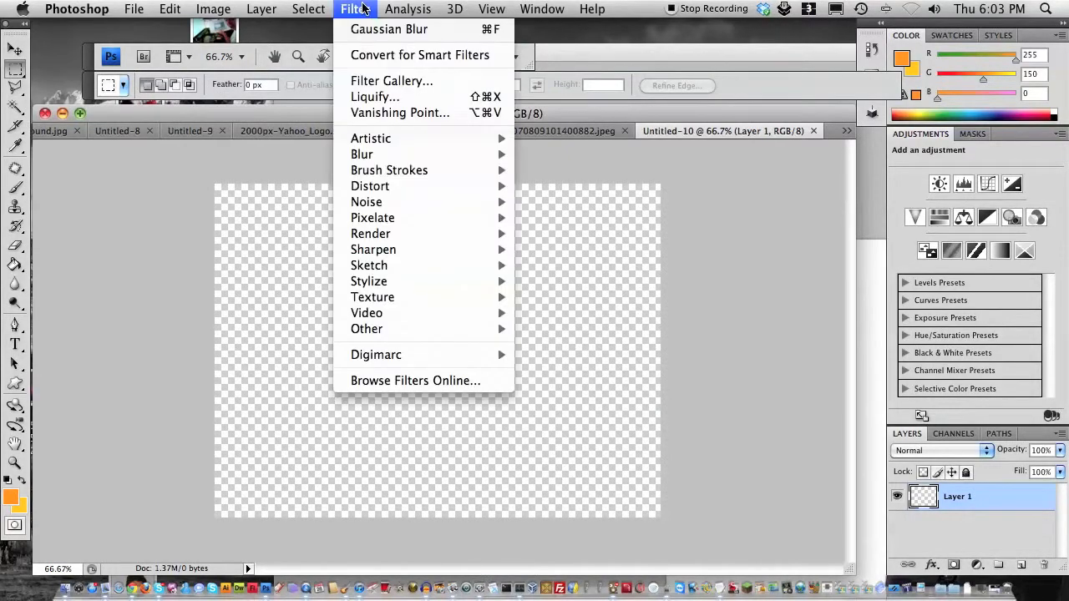
pyautogui.moveTo(405, 158)
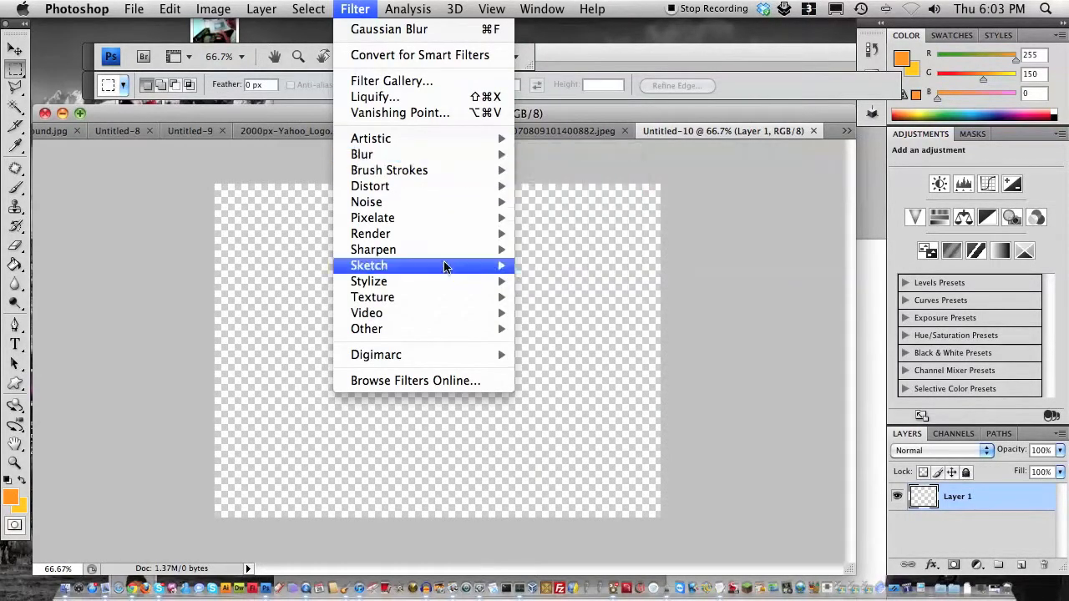
pyautogui.click(364, 8)
pyautogui.click(365, 9)
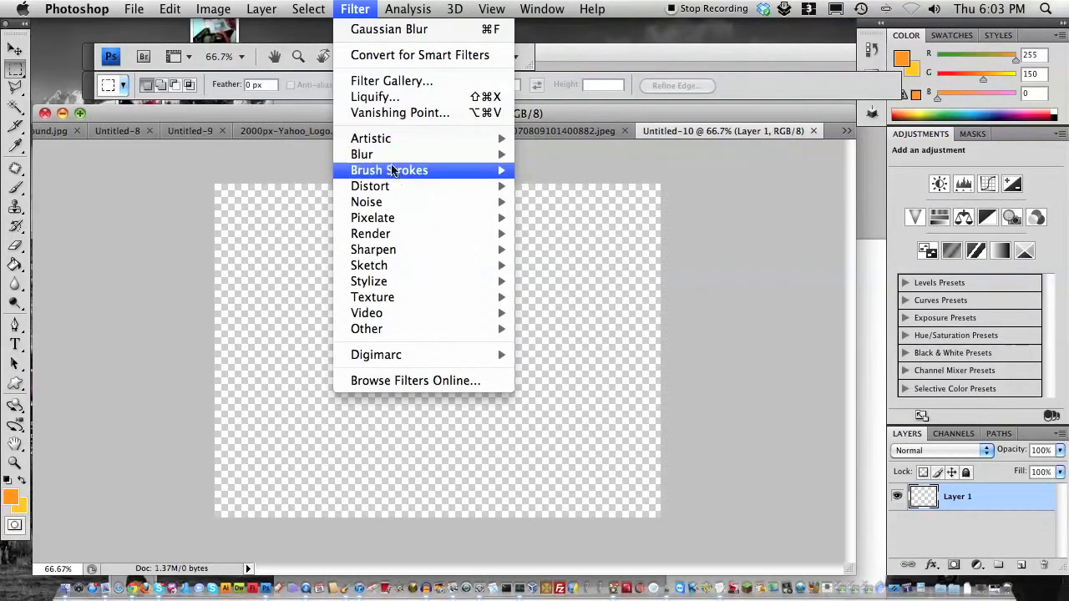
pyautogui.moveTo(403, 239)
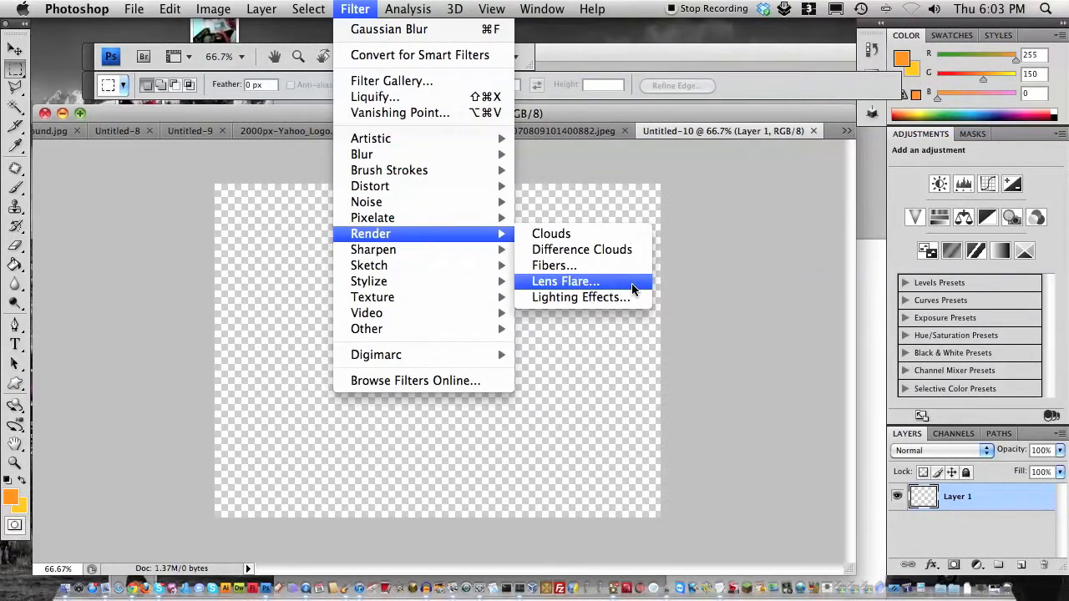
pyautogui.click(607, 237)
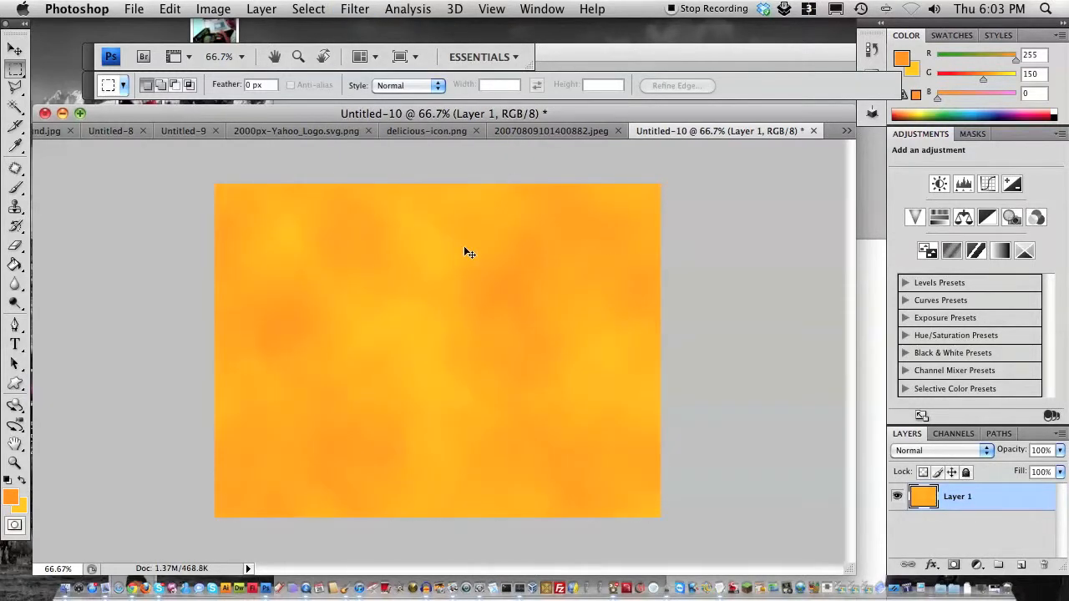
pyautogui.press('super+z')
# Try to apply the Difference Clouds filter to the empty layer.
pyautogui.click(355, 9)
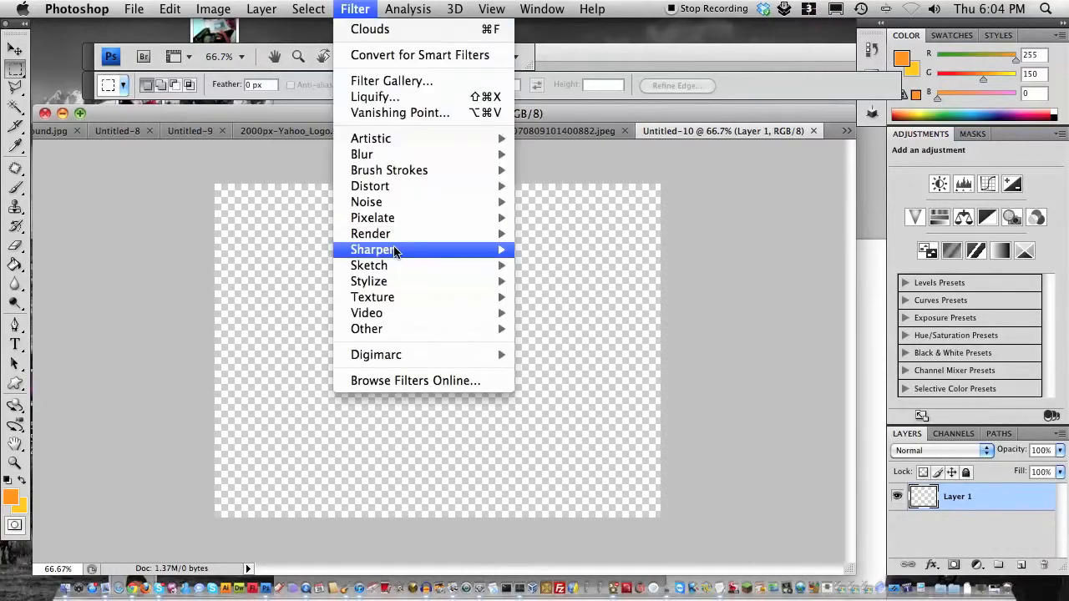
pyautogui.moveTo(398, 237)
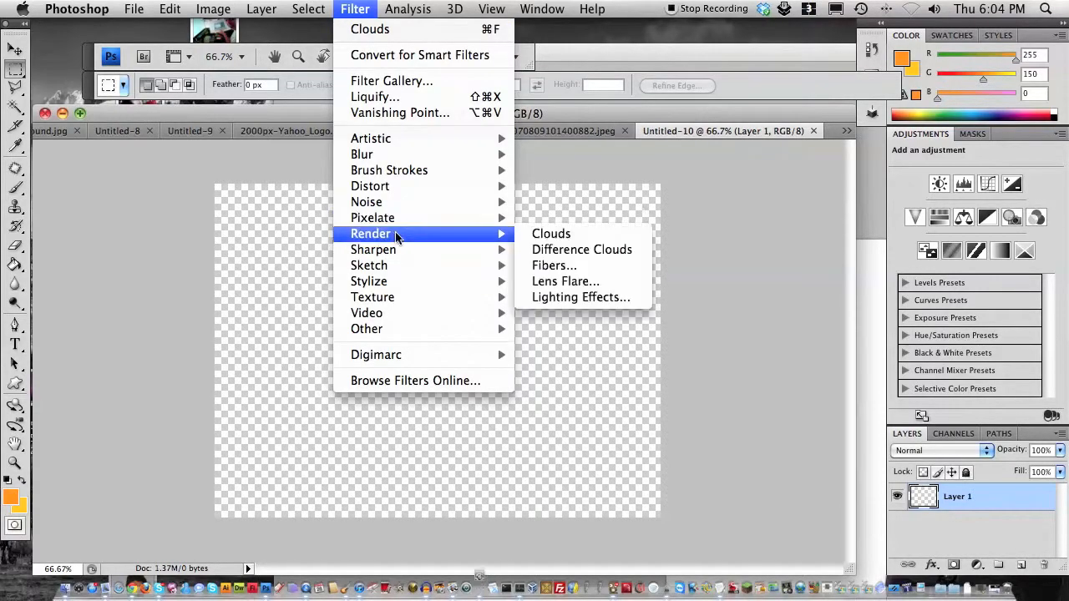
pyautogui.click(611, 253)
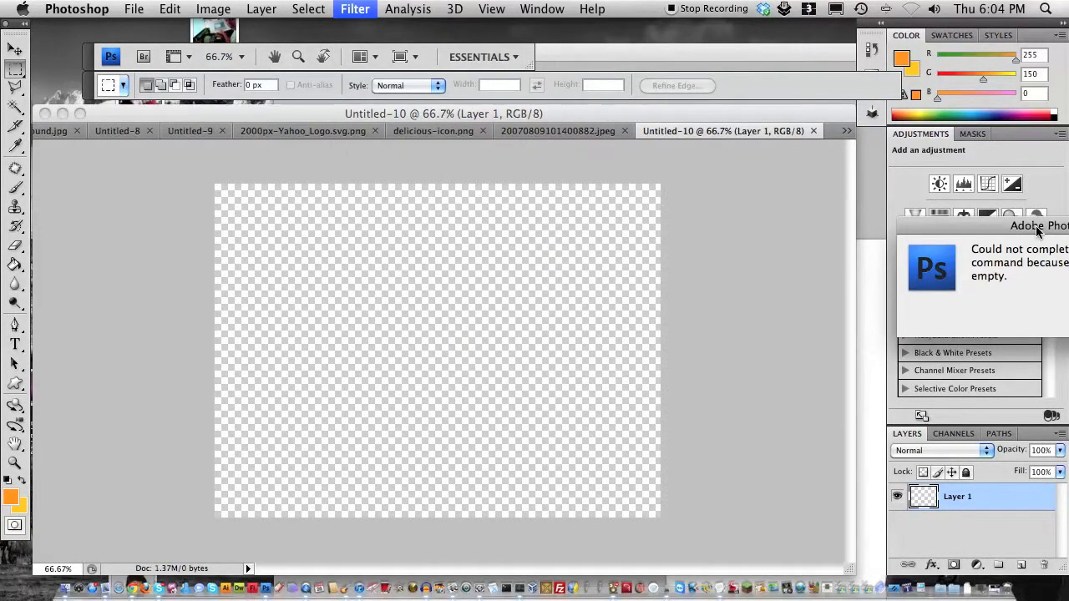
pyautogui.click(773, 325)
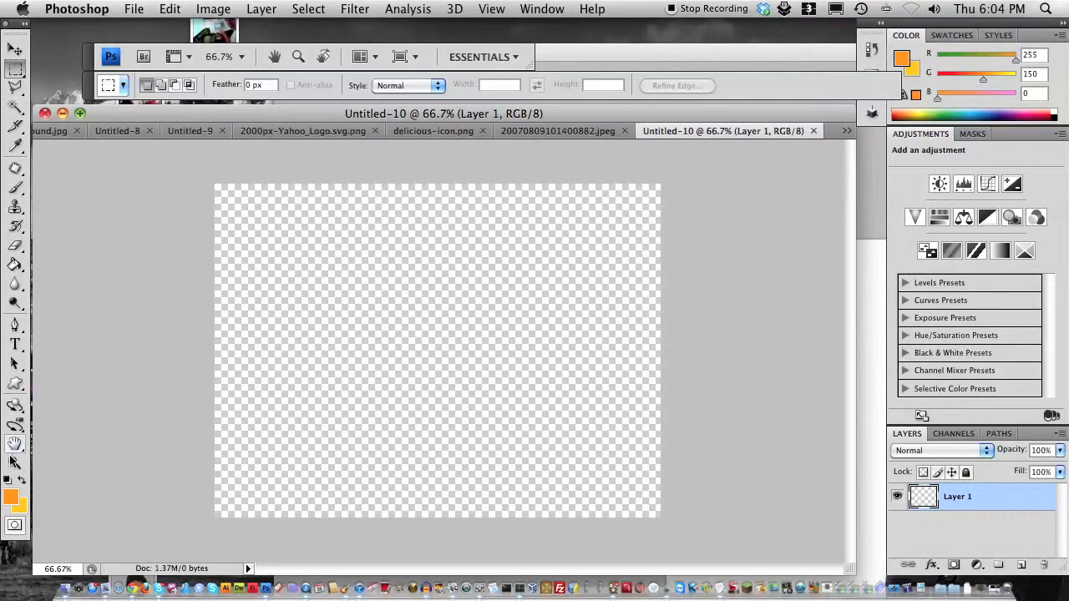
# Set the foreground color to black (000000) and render the Clouds filter on Layer 1.
pyautogui.click(11, 498)
pyautogui.click(408, 531)
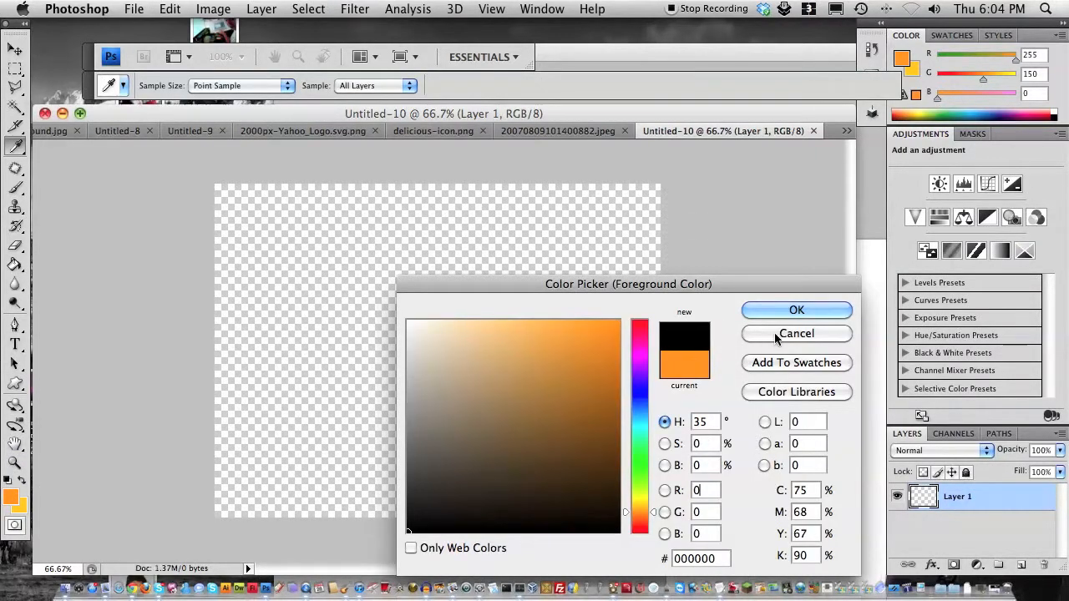
pyautogui.press('Return')
pyautogui.click(351, 8)
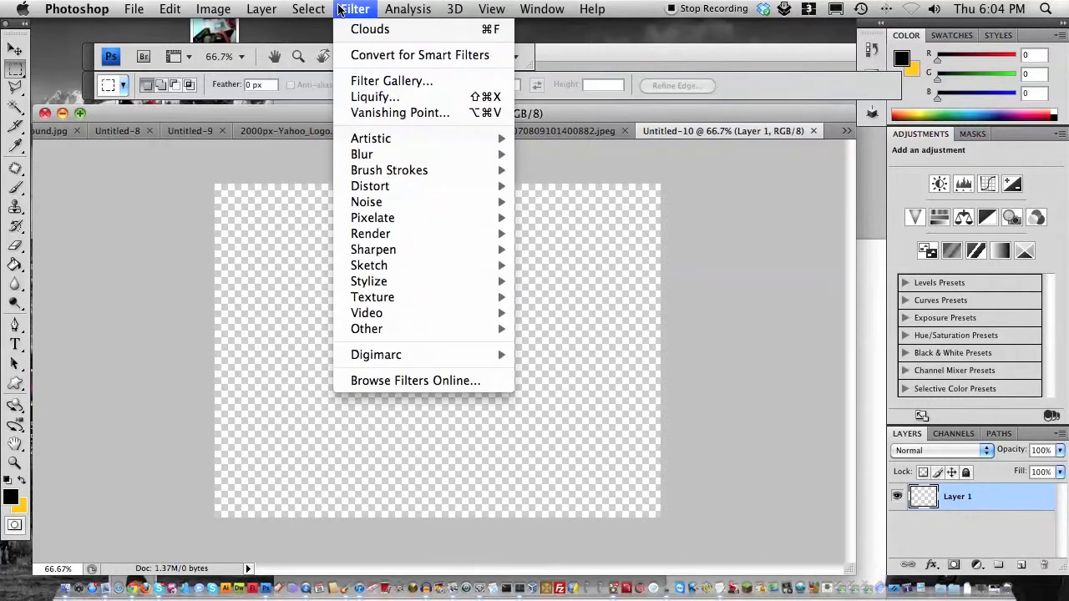
pyautogui.moveTo(410, 234)
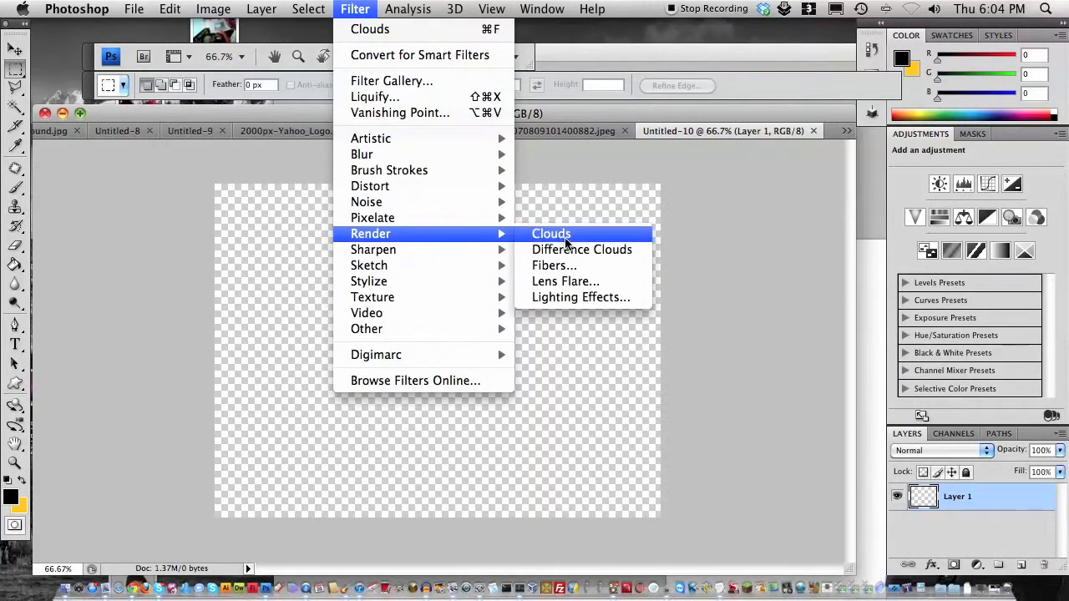
pyautogui.click(564, 237)
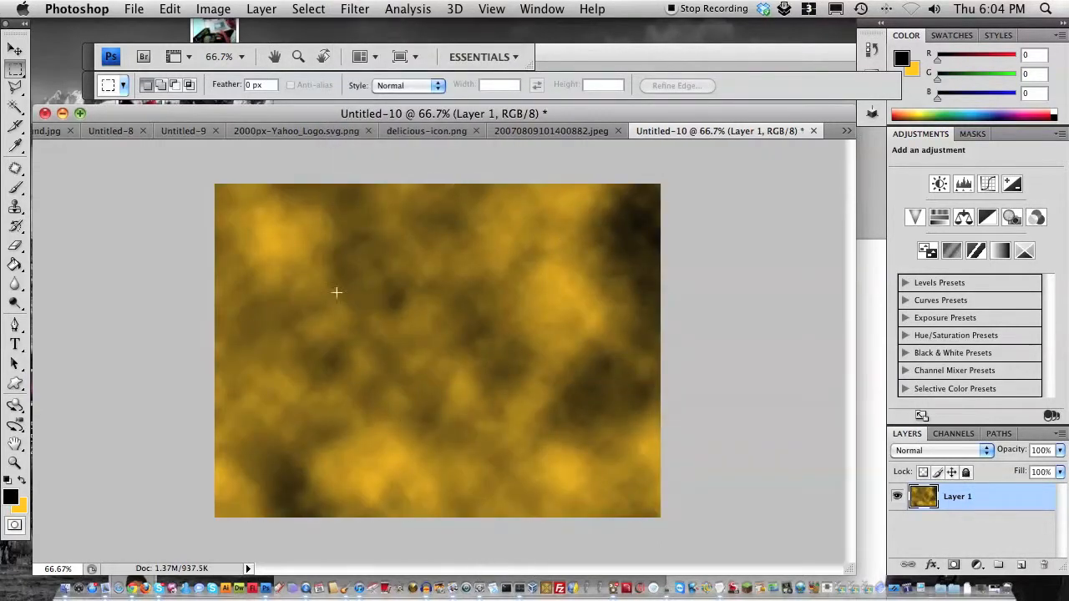
# Keep the foreground color black and set the background color to orange, RGB 255, 138, 0.
pyautogui.click(9, 494)
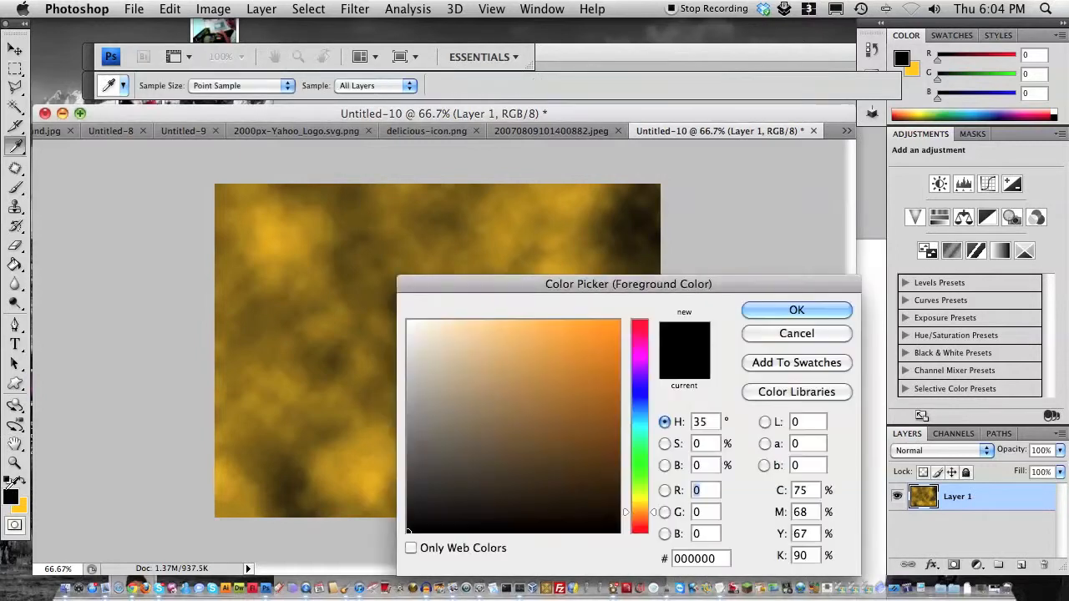
pyautogui.press('Return')
pyautogui.click(17, 505)
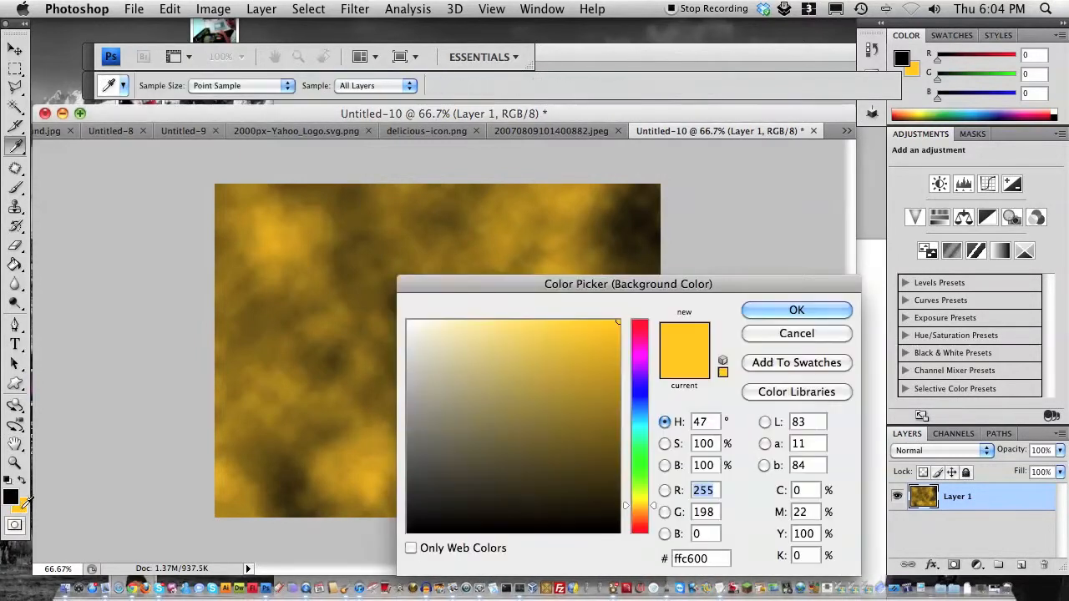
pyautogui.click(635, 496)
pyautogui.click(634, 513)
pyautogui.press('Return')
pyautogui.press('m')
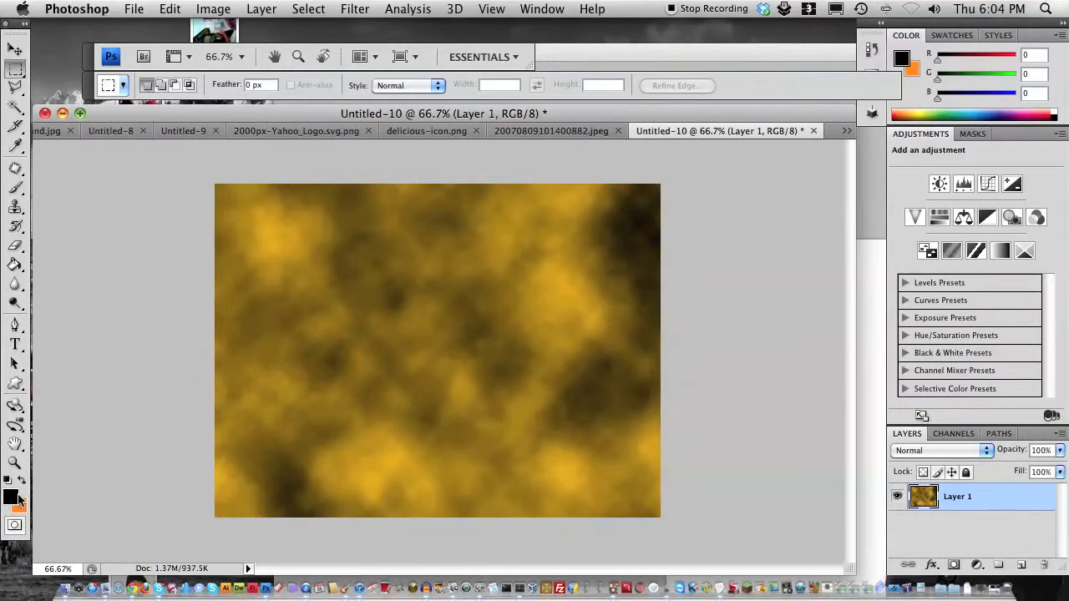
# Swap the foreground and background colors so that orange is the foreground and black the background.
pyautogui.click(24, 482)
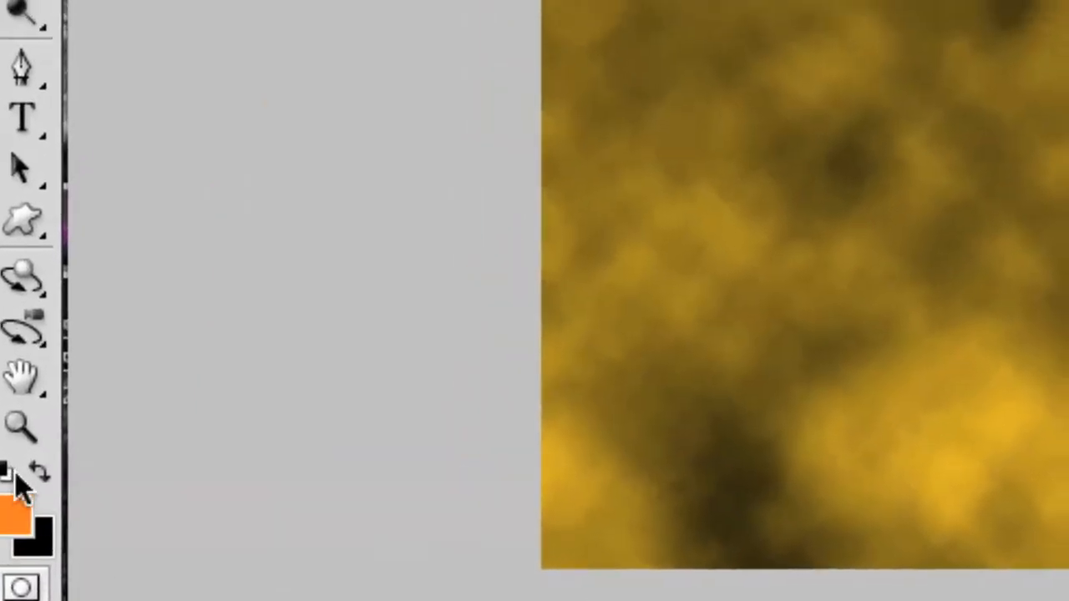
pyautogui.click(49, 435)
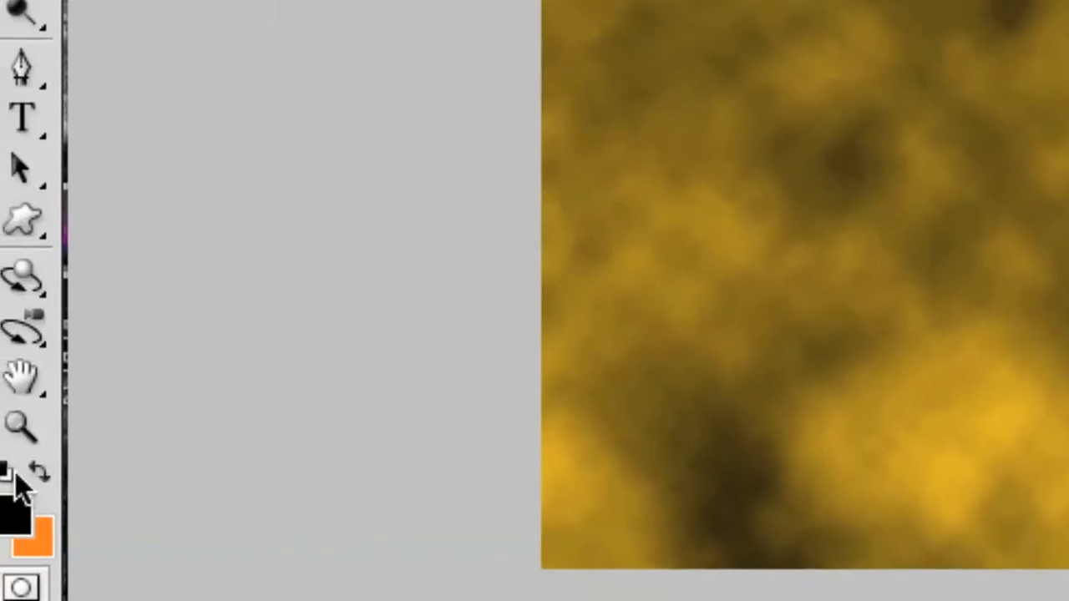
pyautogui.click(30, 481)
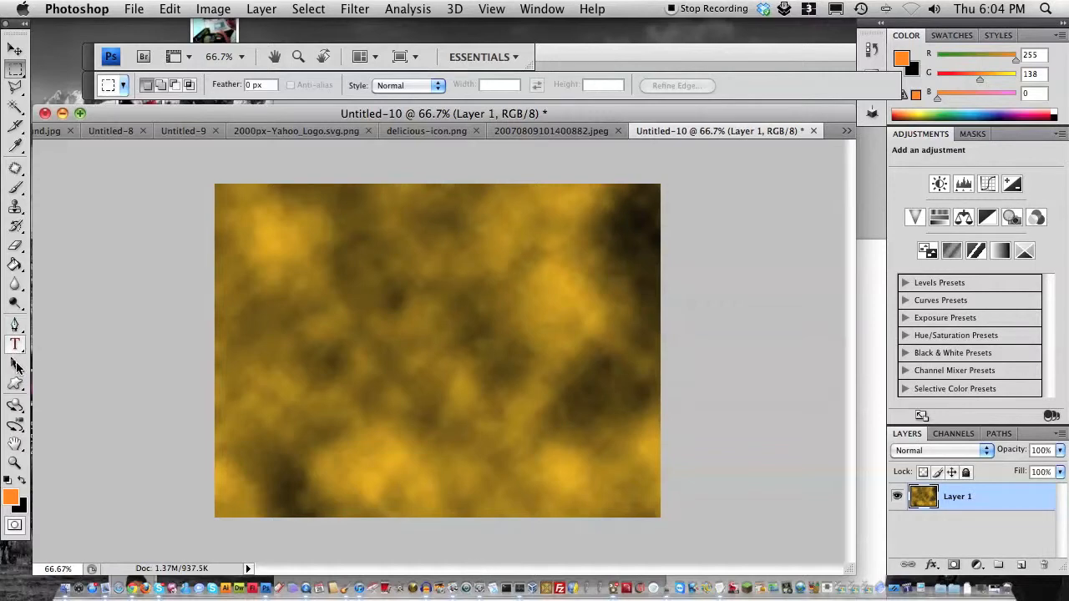
# Add a new layer above the clouds and draw a vertical orange-to-black linear gradient with orange at the bottom of the canvas.
pyautogui.press('t')
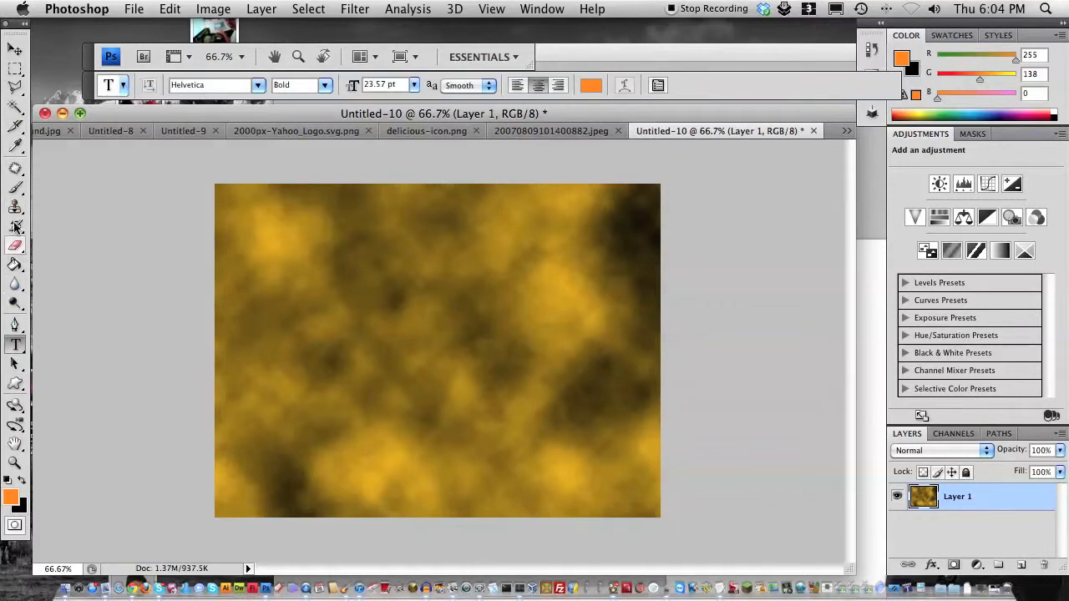
pyautogui.click(18, 264)
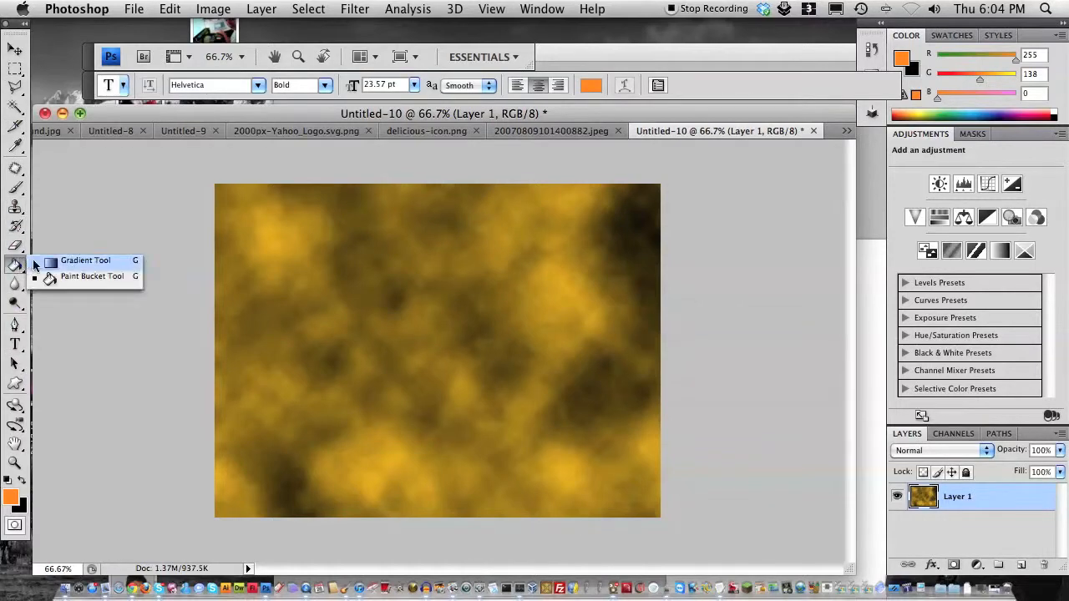
pyautogui.click(75, 260)
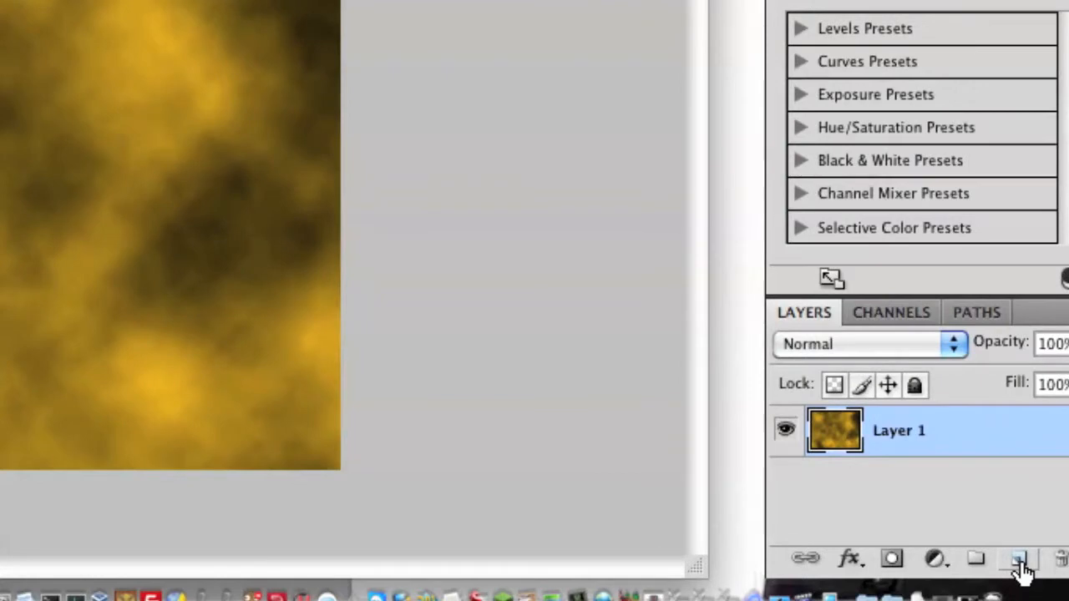
pyautogui.click(1018, 560)
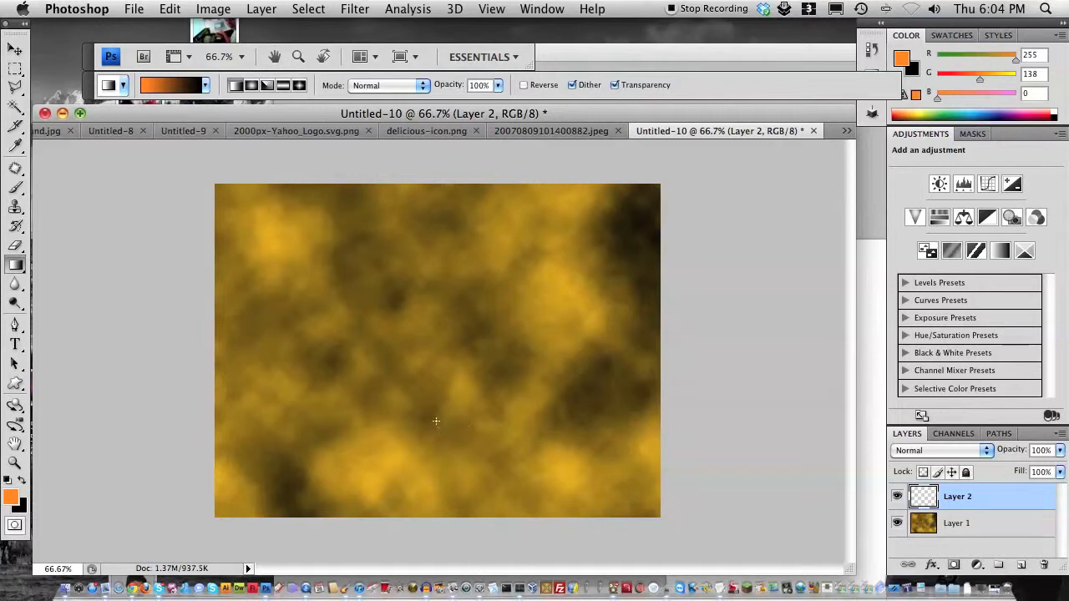
pyautogui.moveTo(432, 291); pyautogui.dragTo(435, 291)
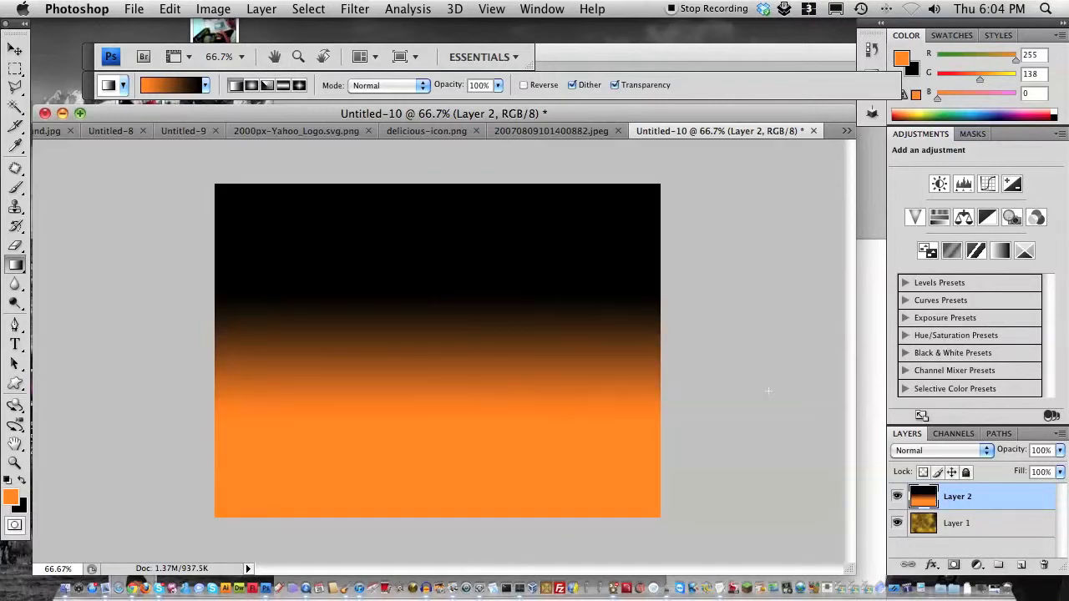
# Set the gradient layer's blend mode to Overlay and toggle its visibility off and on to compare the effect.
pyautogui.click(958, 449)
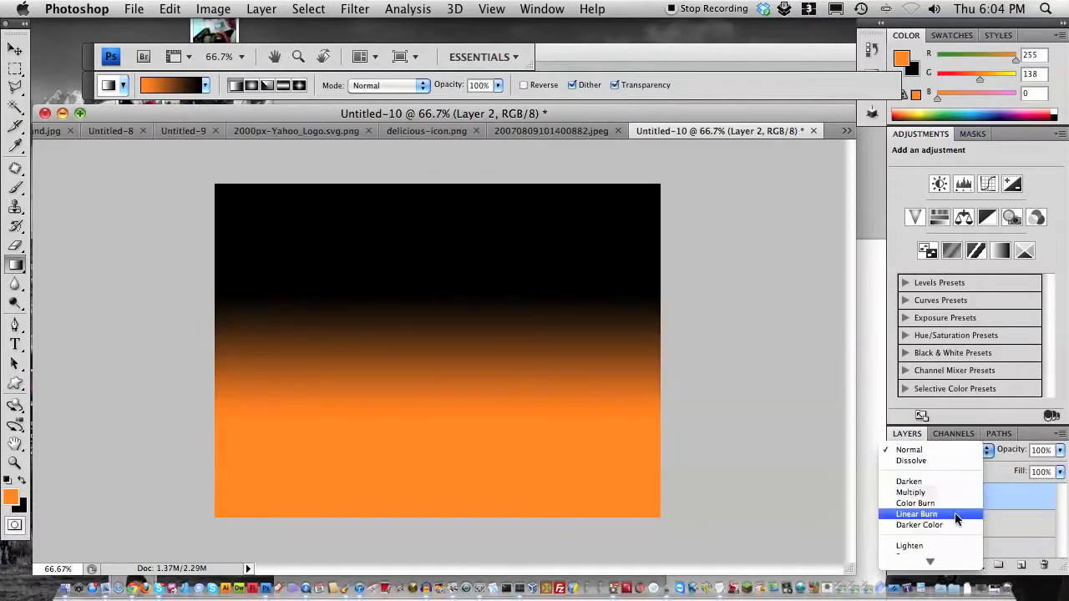
pyautogui.click(923, 502)
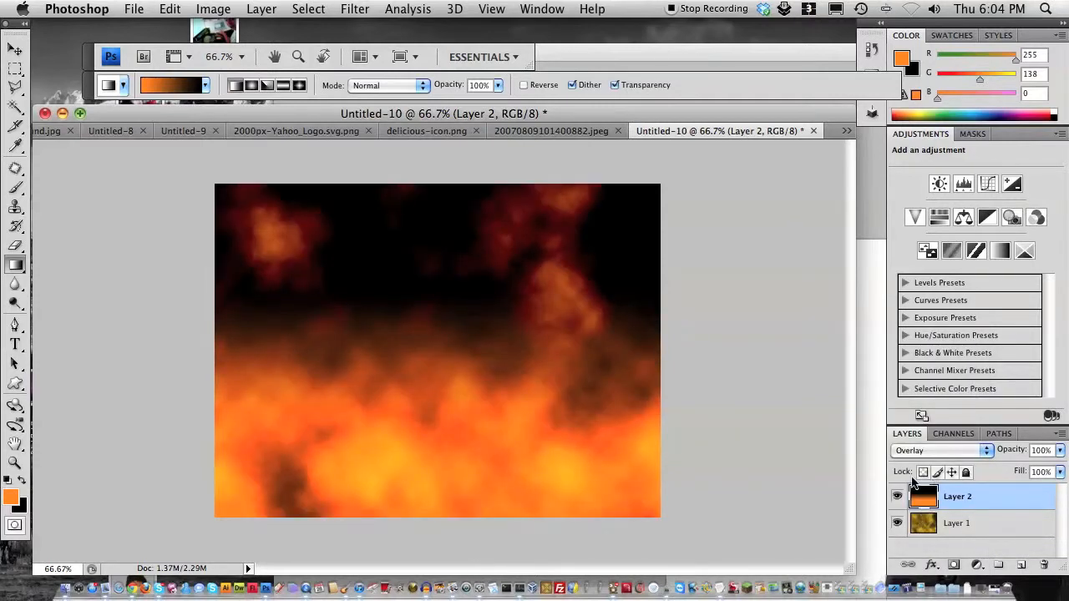
pyautogui.click(898, 496)
pyautogui.click(899, 496)
# Try the Soft Light and Hard Light blend modes on Layer 2 and reset it to Normal.
pyautogui.click(945, 453)
pyautogui.click(943, 459)
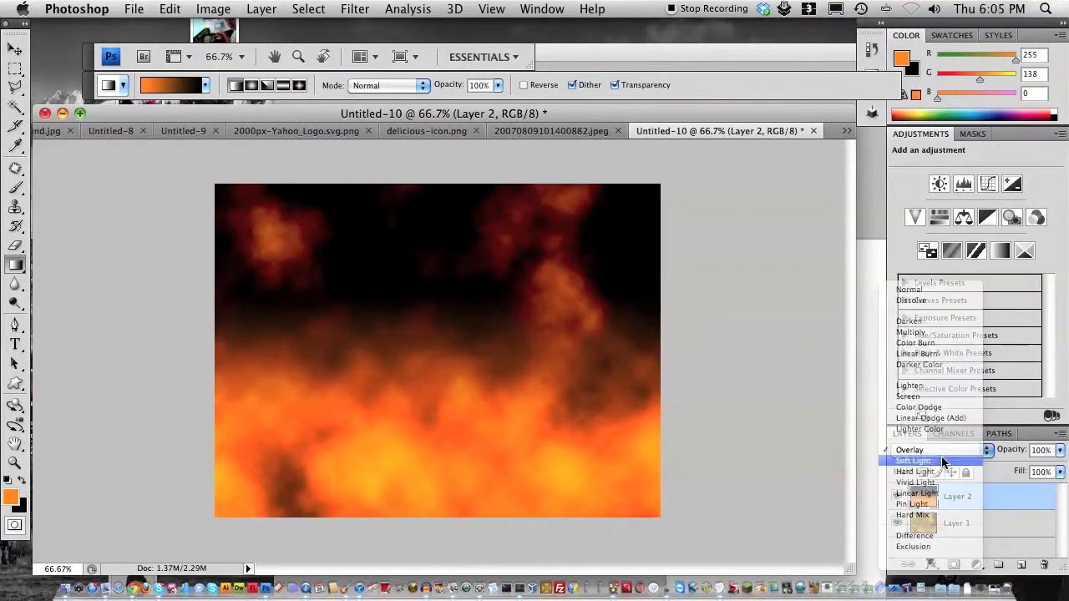
pyautogui.click(944, 449)
pyautogui.click(944, 461)
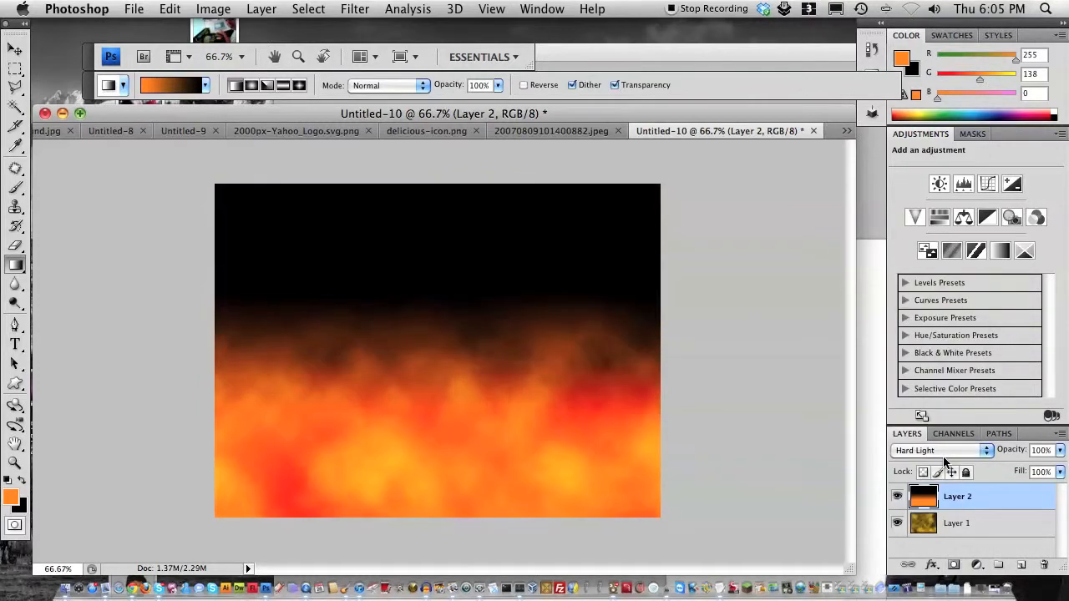
pyautogui.click(943, 455)
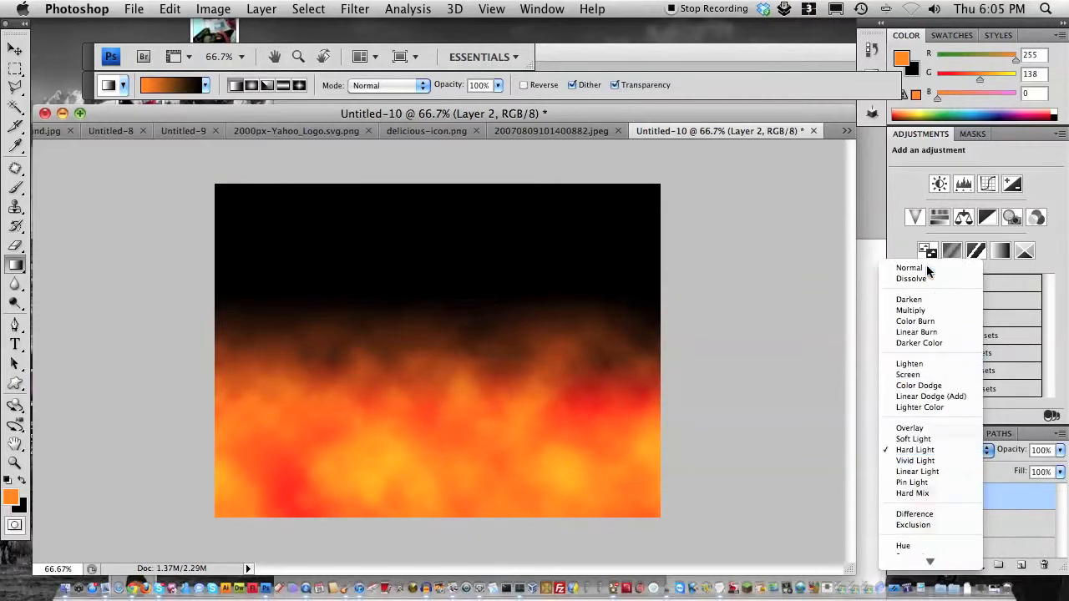
pyautogui.click(946, 272)
# Try the Lighten, Screen, Color Dodge and Linear Dodge (Add) blend modes on Layer 2 and return it to Overlay.
pyautogui.click(935, 457)
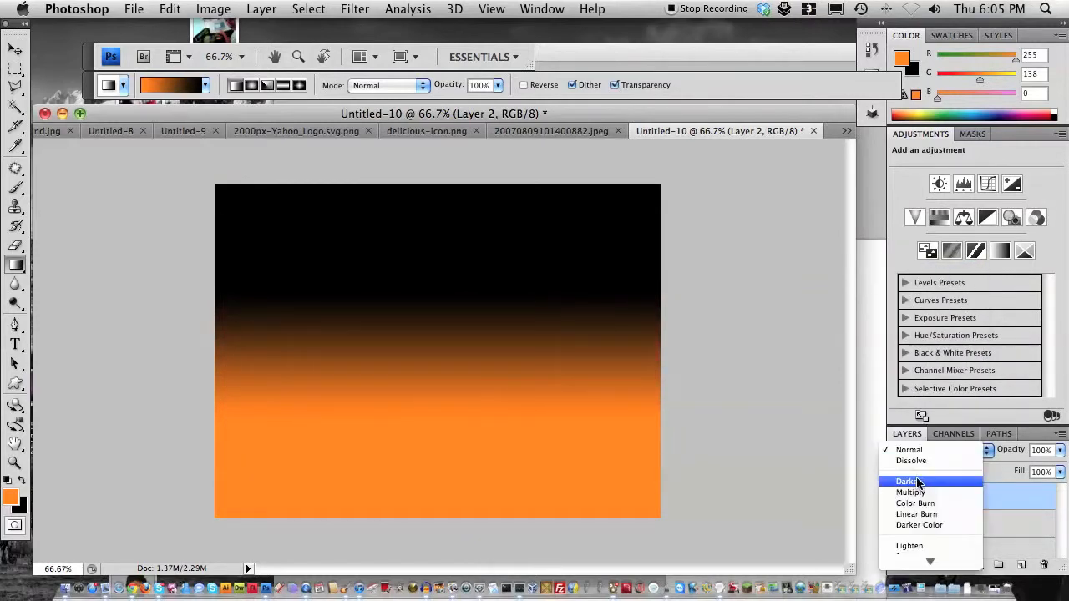
pyautogui.click(910, 470)
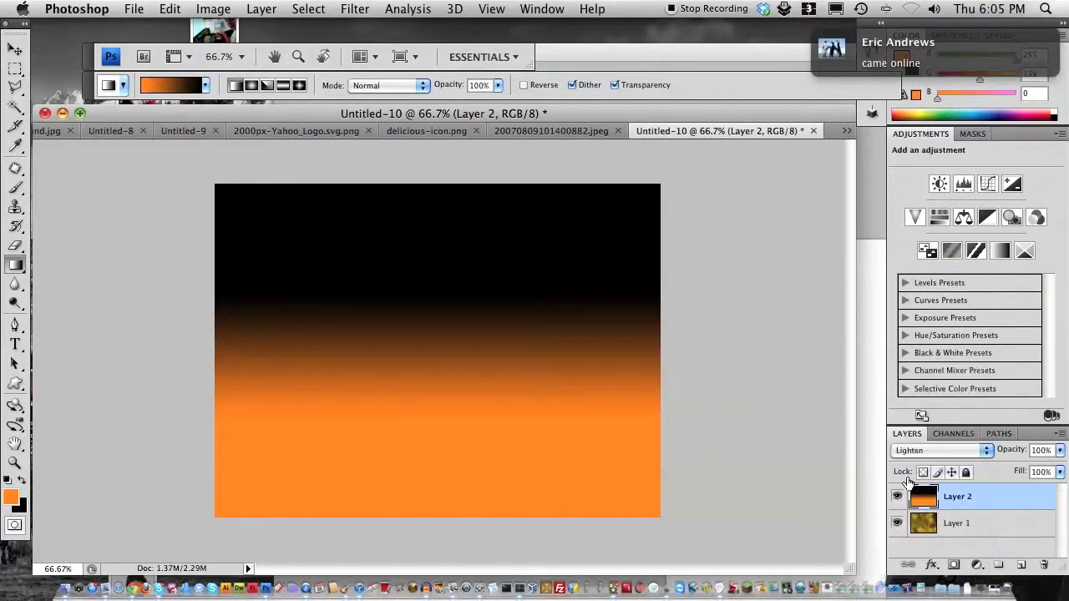
pyautogui.click(918, 452)
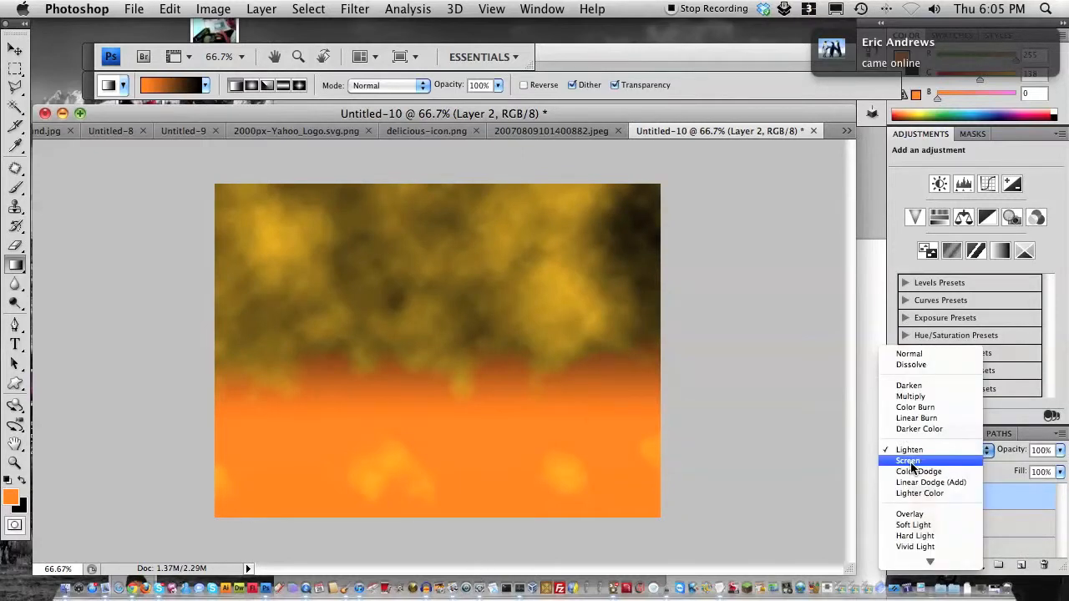
pyautogui.click(912, 467)
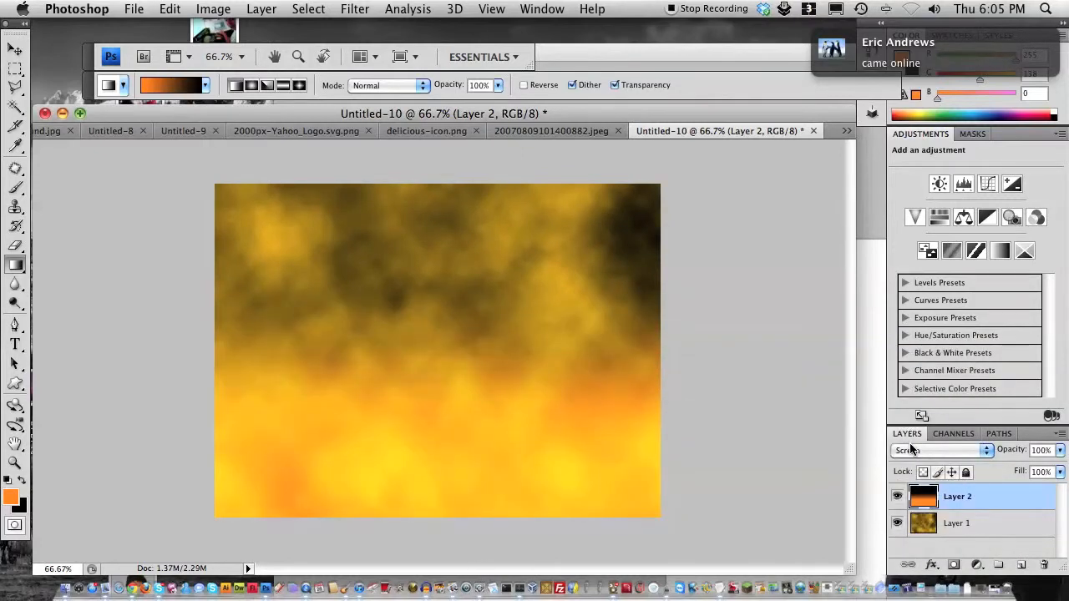
pyautogui.click(912, 450)
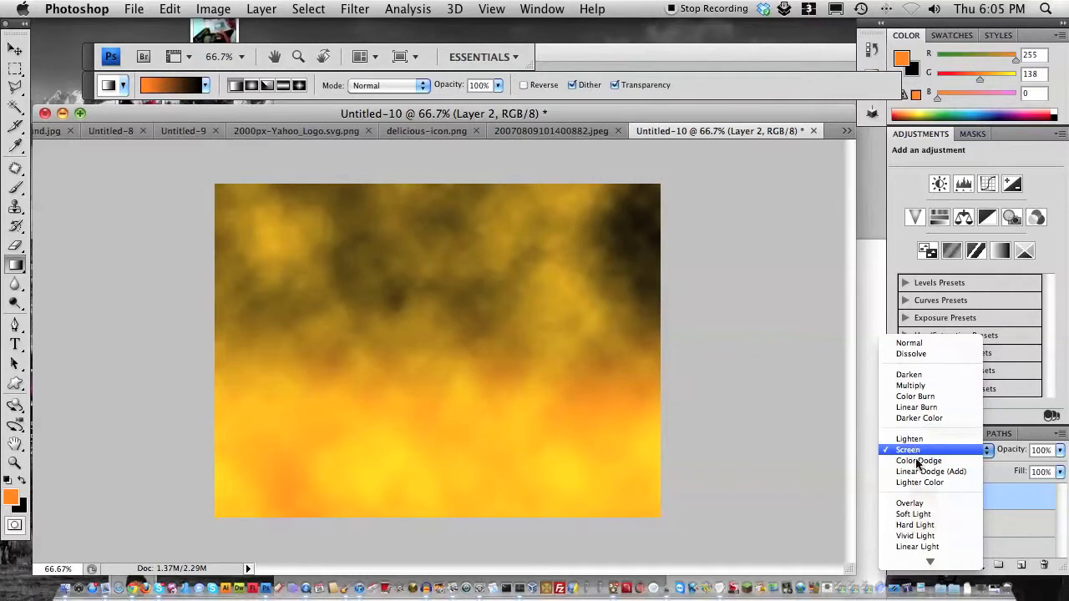
pyautogui.click(912, 465)
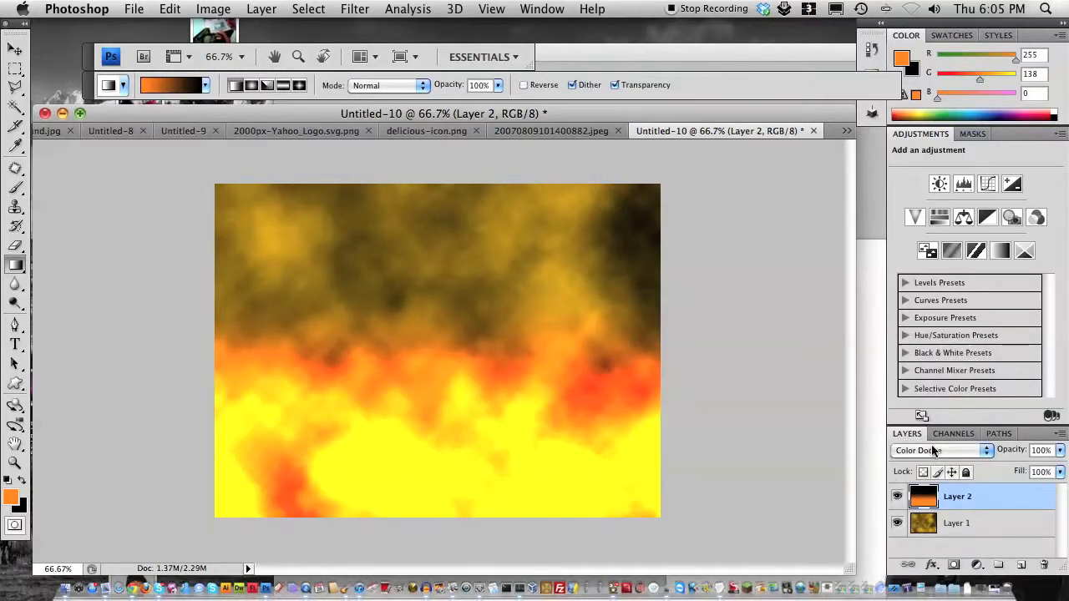
pyautogui.click(933, 451)
pyautogui.click(932, 460)
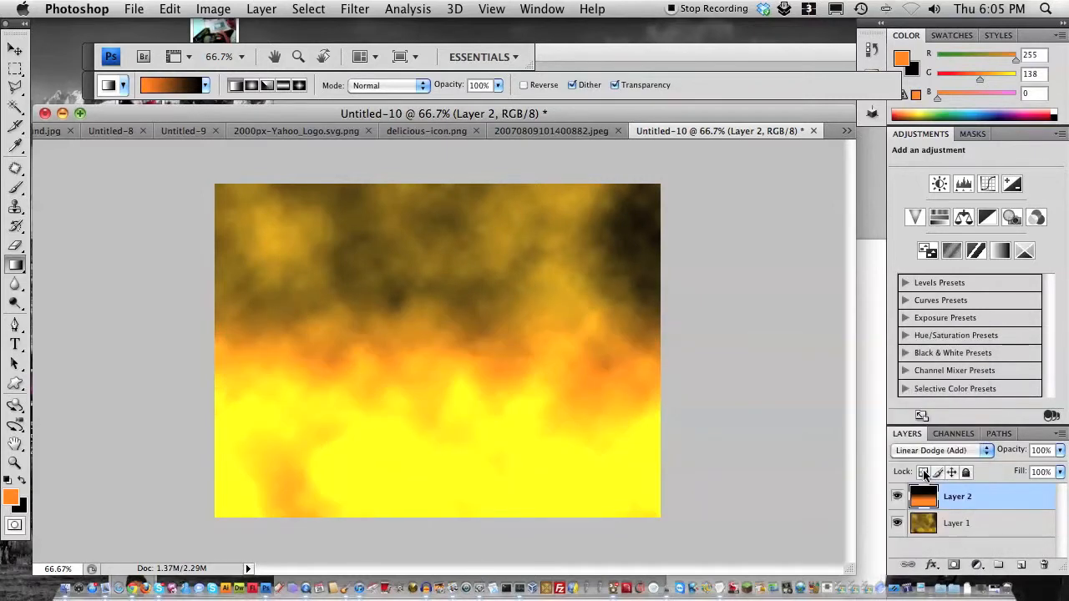
pyautogui.click(927, 452)
pyautogui.click(925, 482)
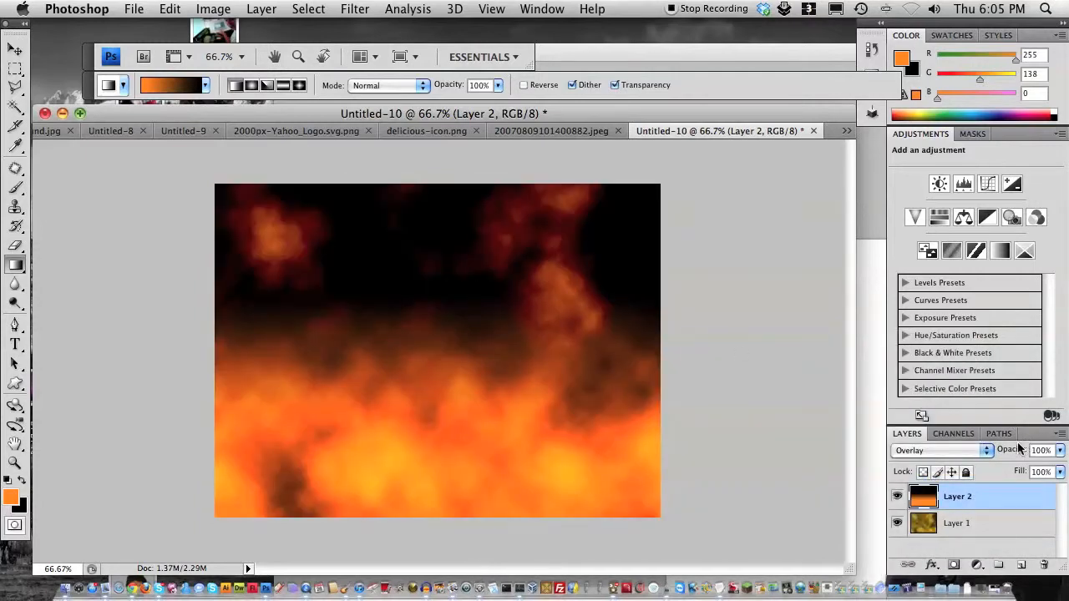
# Try the Difference, Exclusion and Hue blend modes on Layer 2 and set it back to Overlay.
pyautogui.click(967, 455)
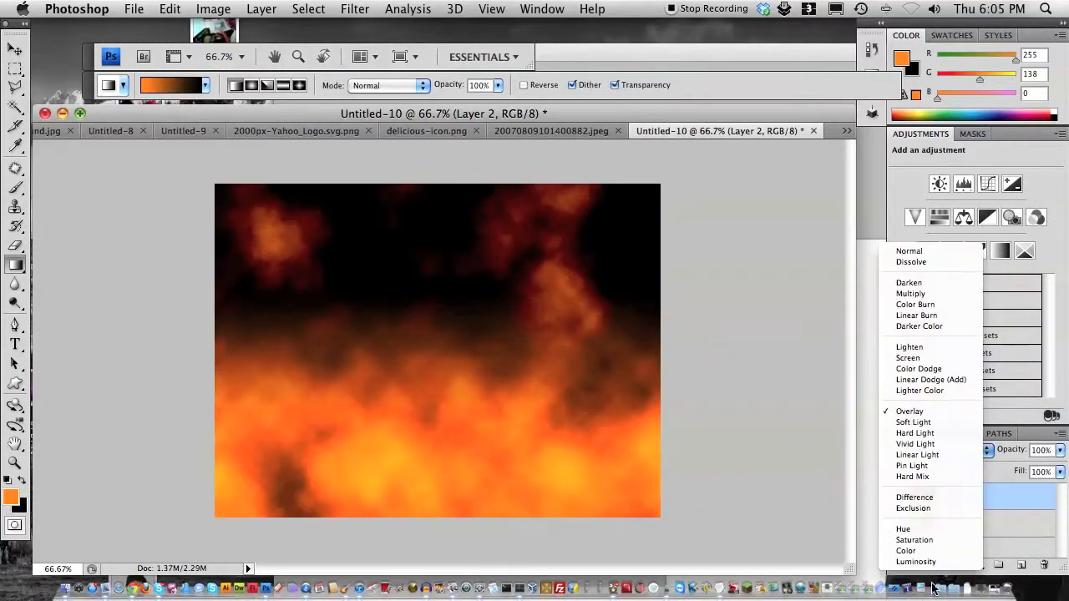
pyautogui.click(913, 498)
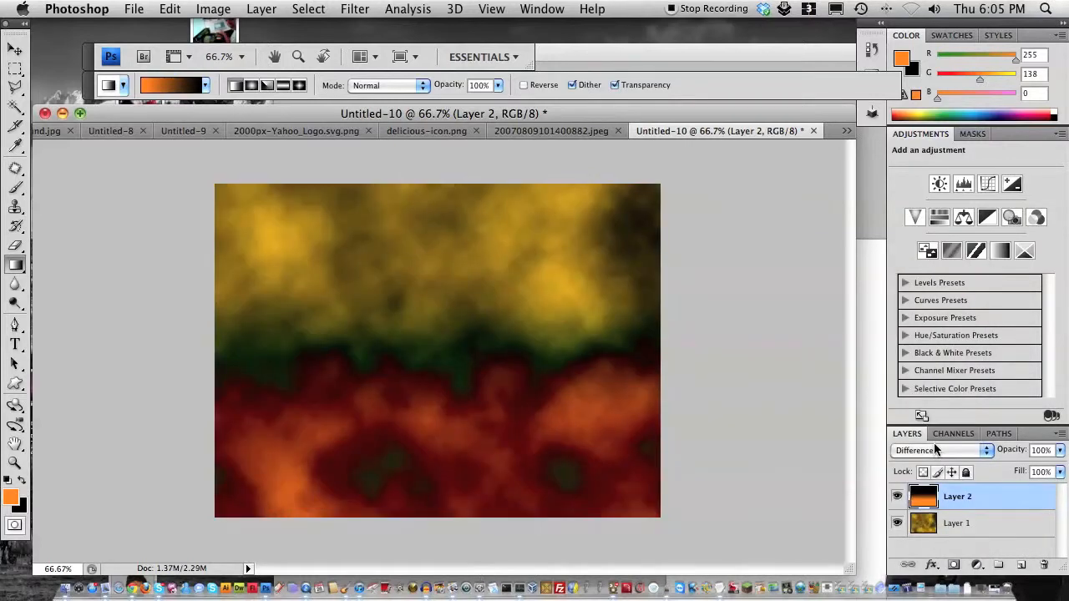
pyautogui.click(933, 450)
pyautogui.click(932, 460)
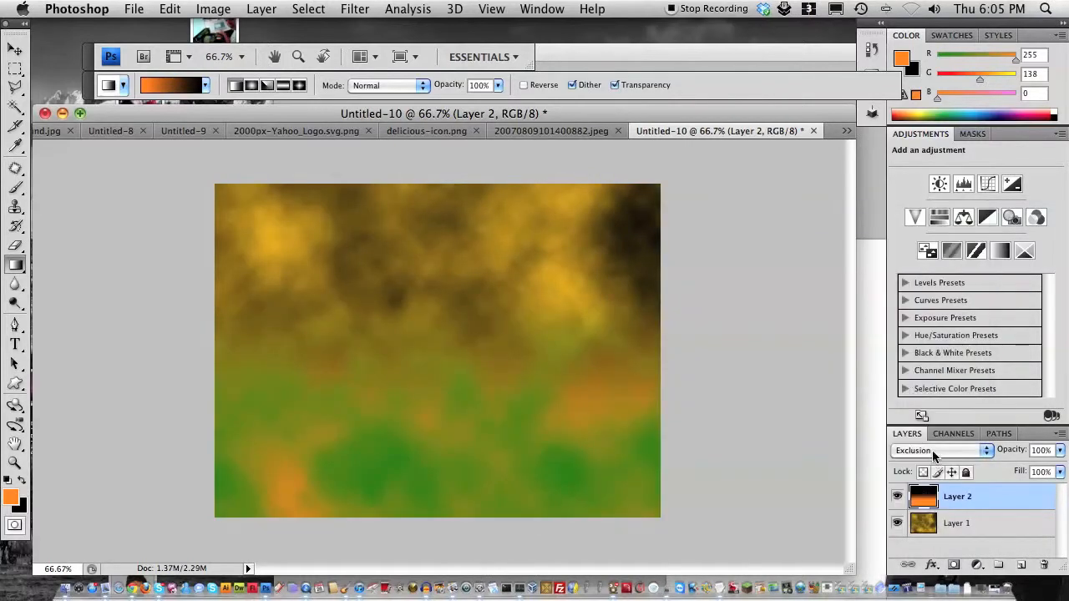
pyautogui.click(932, 450)
pyautogui.click(932, 469)
pyautogui.click(932, 454)
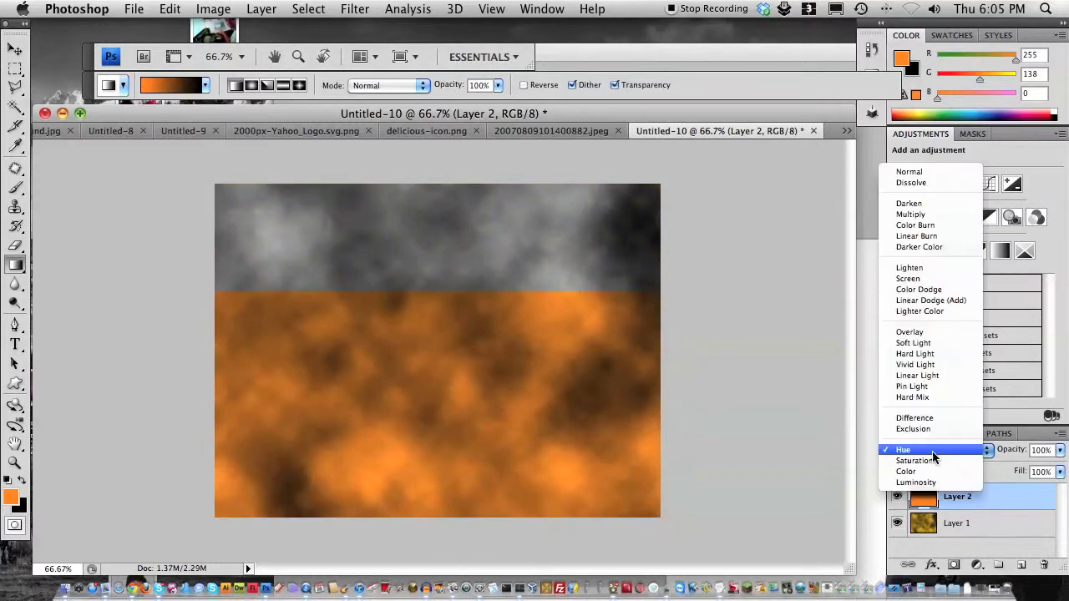
pyautogui.click(913, 331)
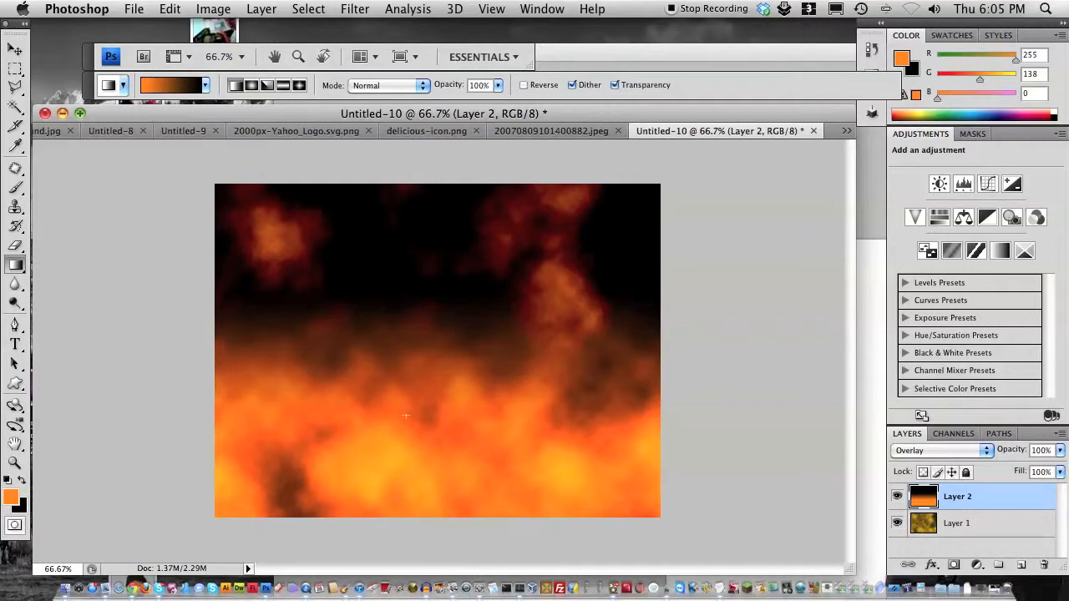
# Draw a diagonal orange-to-black gradient from the canvas's upper-left area on Layer 2 and undo it.
pyautogui.moveTo(252, 236); pyautogui.dragTo(401, 366)
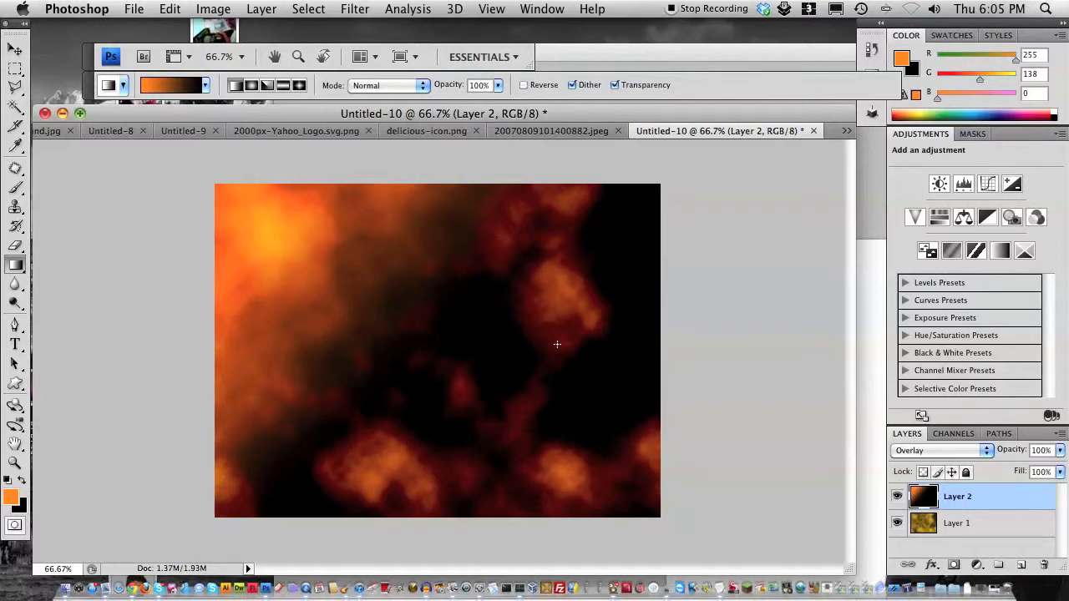
pyautogui.press('super+z')
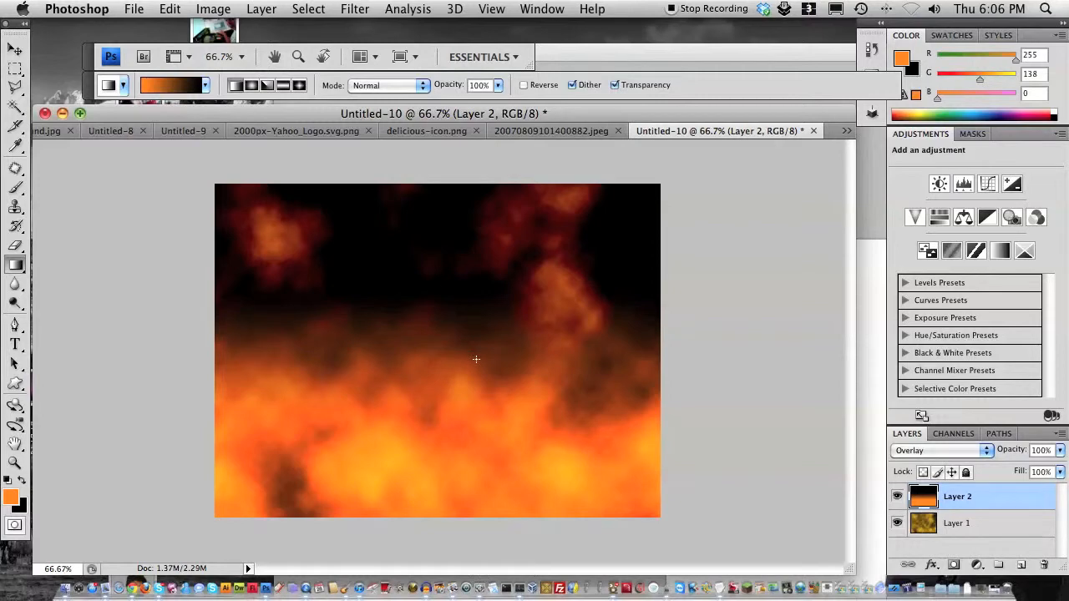
# Save the document in the Pictures folder as awesomeclouds.psd in Photoshop format, keeping layers and maximum compatibility.
pyautogui.click(134, 8)
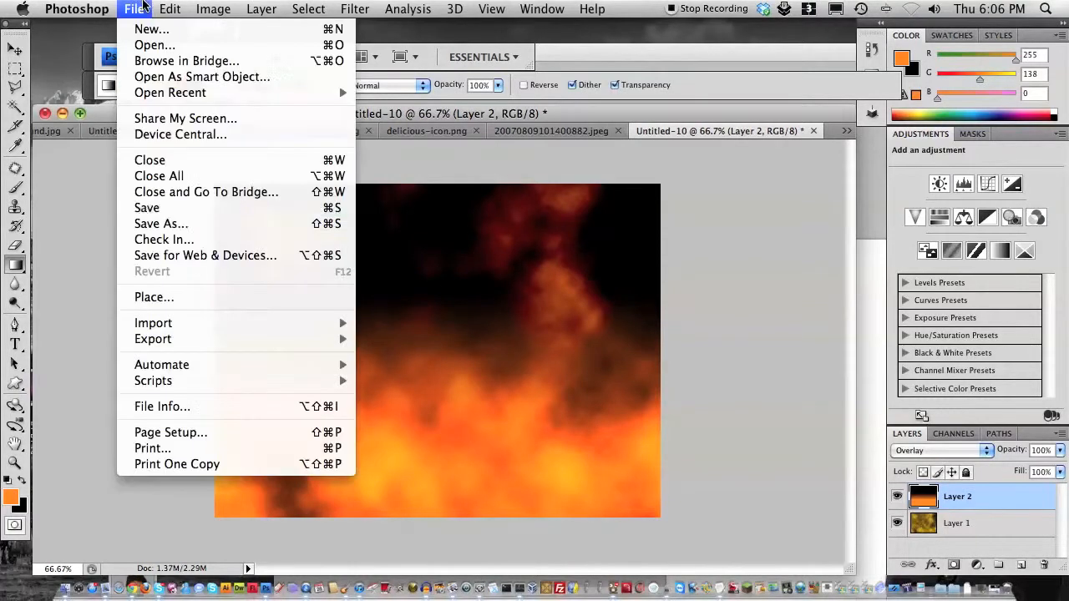
pyautogui.click(221, 224)
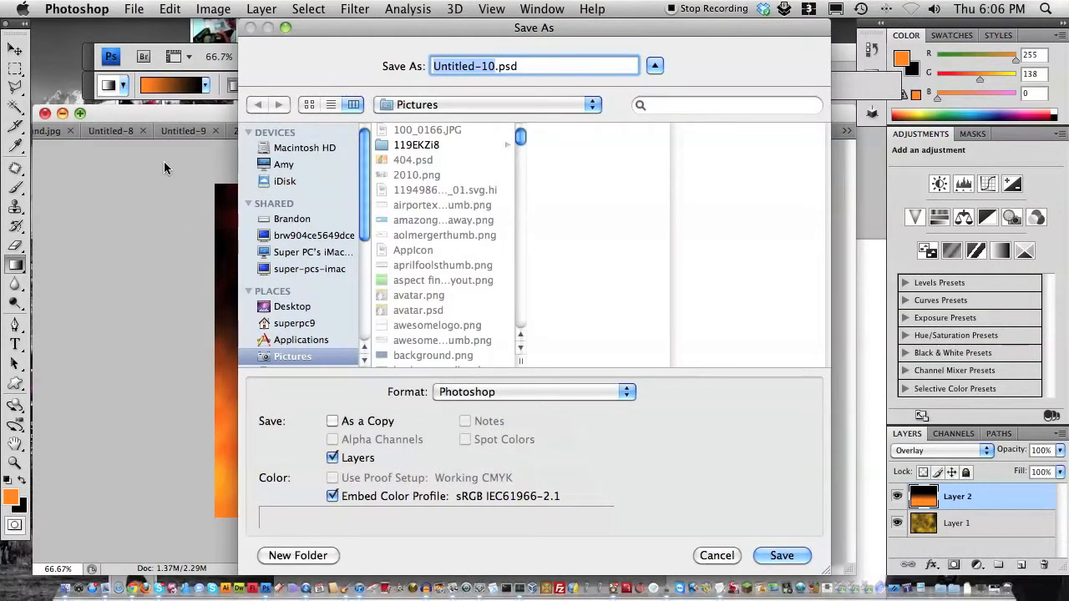
pyautogui.write('awesome')
pyautogui.write('clouds')
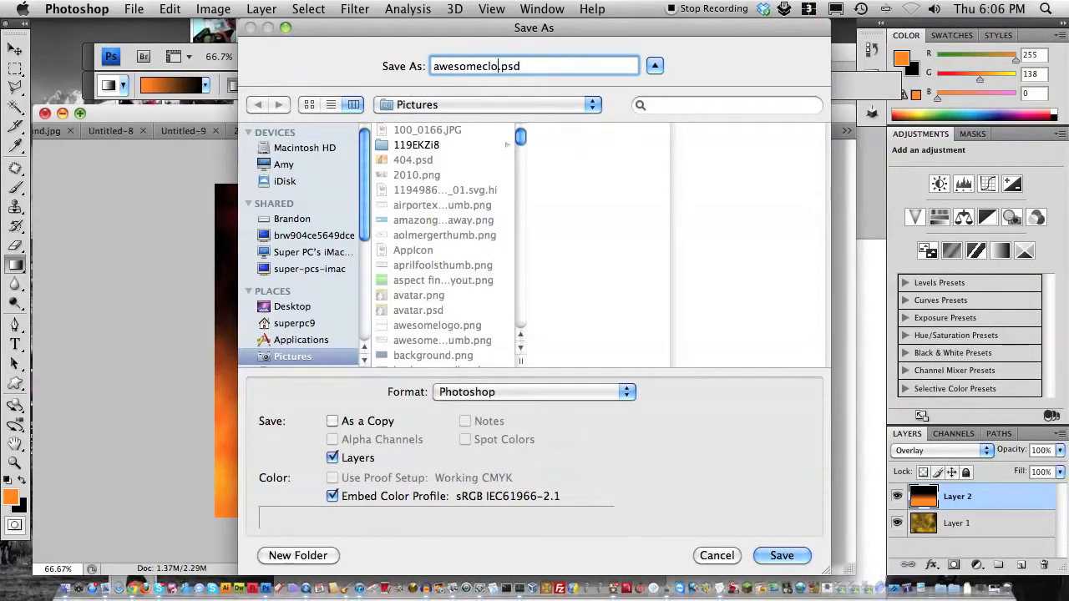
pyautogui.click(535, 397)
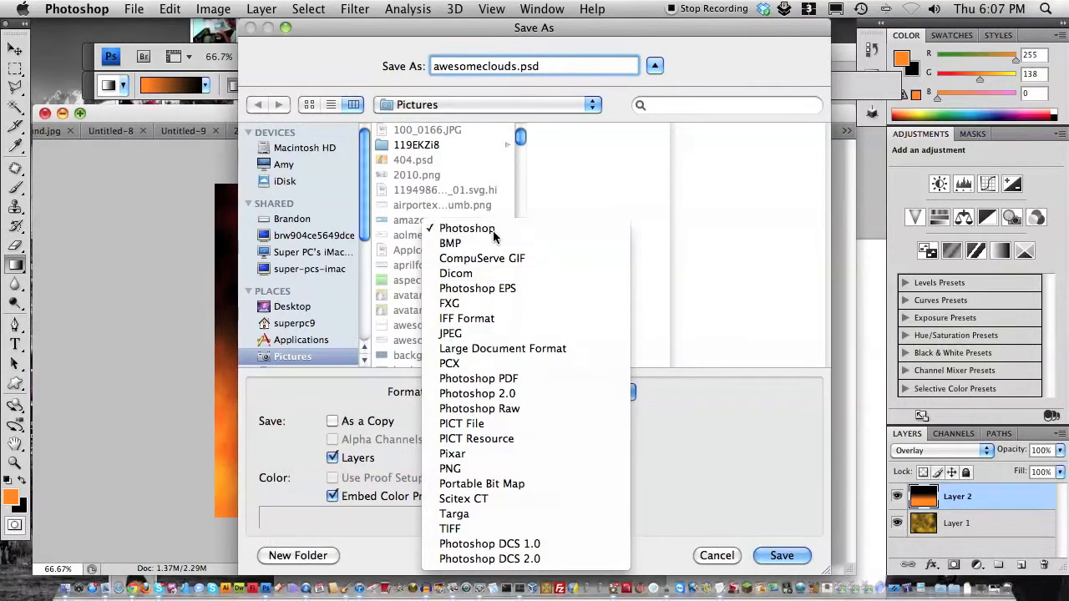
pyautogui.click(492, 230)
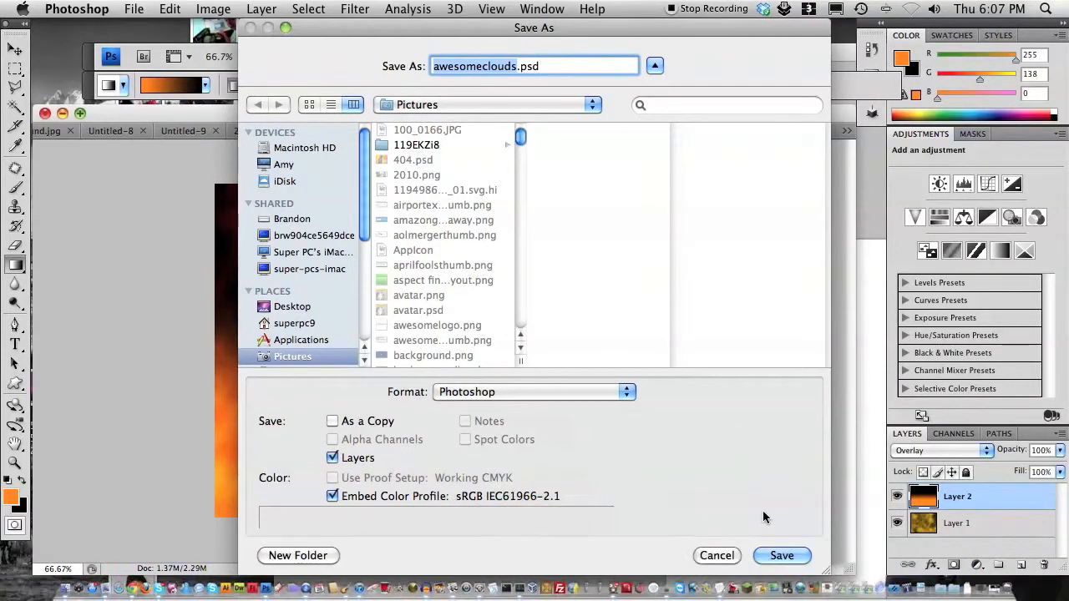
pyautogui.click(779, 555)
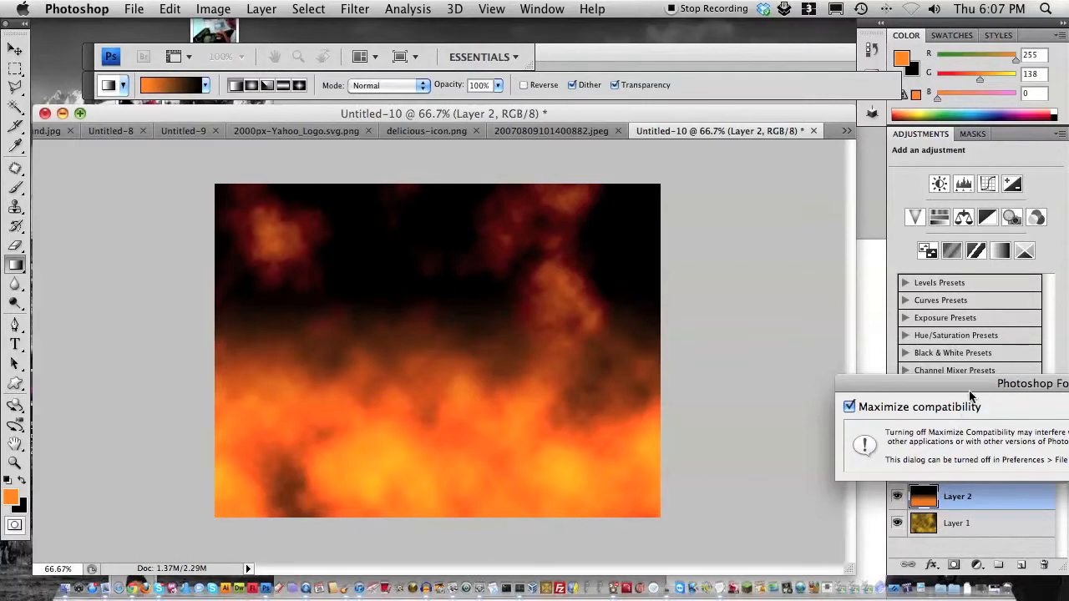
pyautogui.click(725, 317)
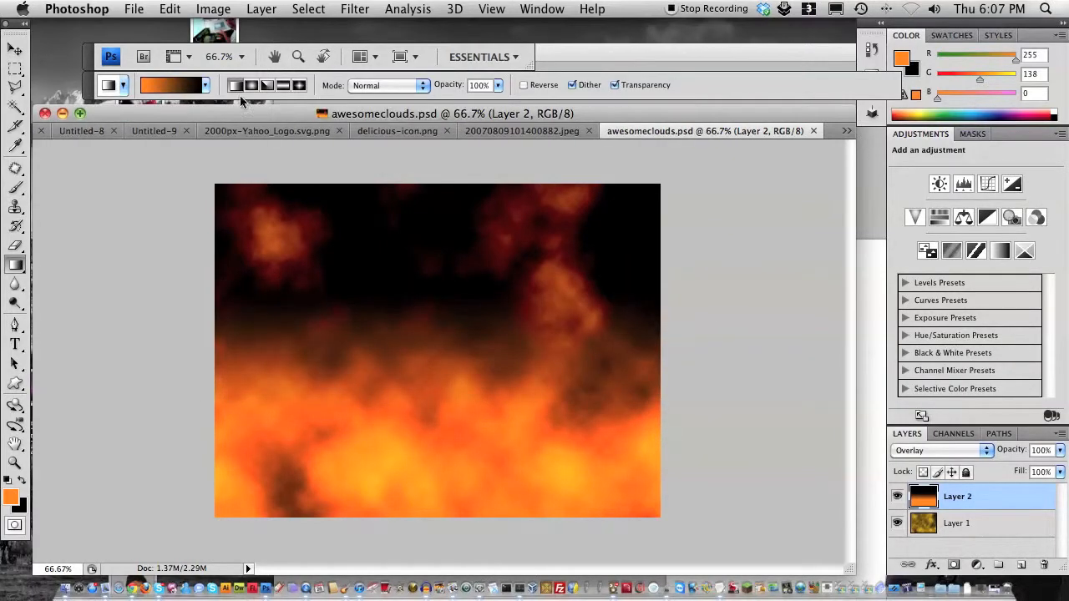
# Set the Type tool's text color to white (ffffff).
pyautogui.click(16, 347)
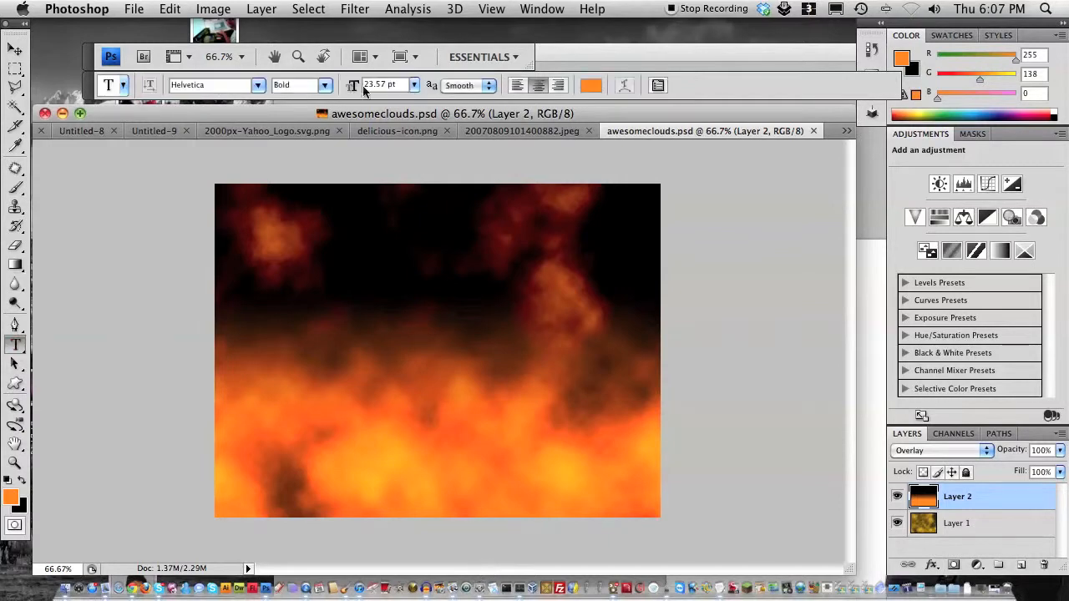
pyautogui.click(592, 84)
pyautogui.click(408, 321)
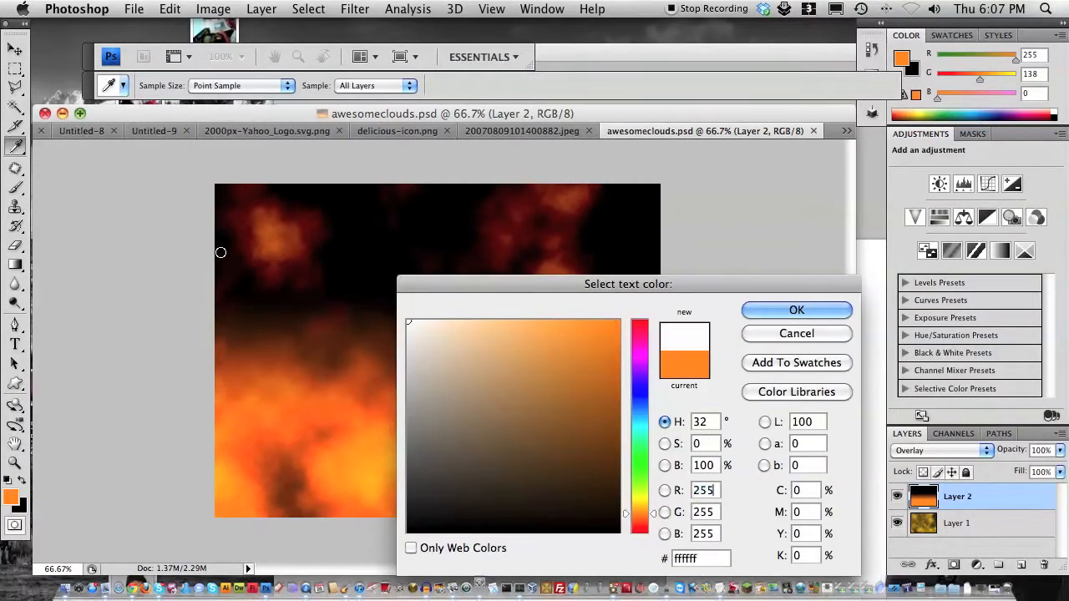
pyautogui.click(823, 309)
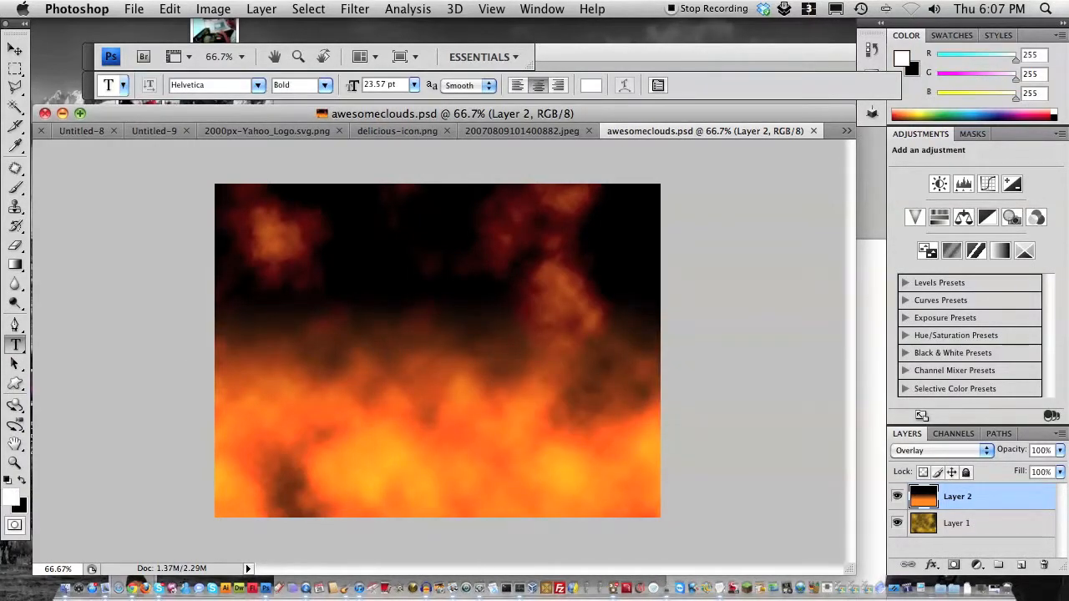
# Add the text "scary..." in the canvas's upper-left area and set its Helvetica font style to Light.
pyautogui.click(280, 265)
pyautogui.write('SC')
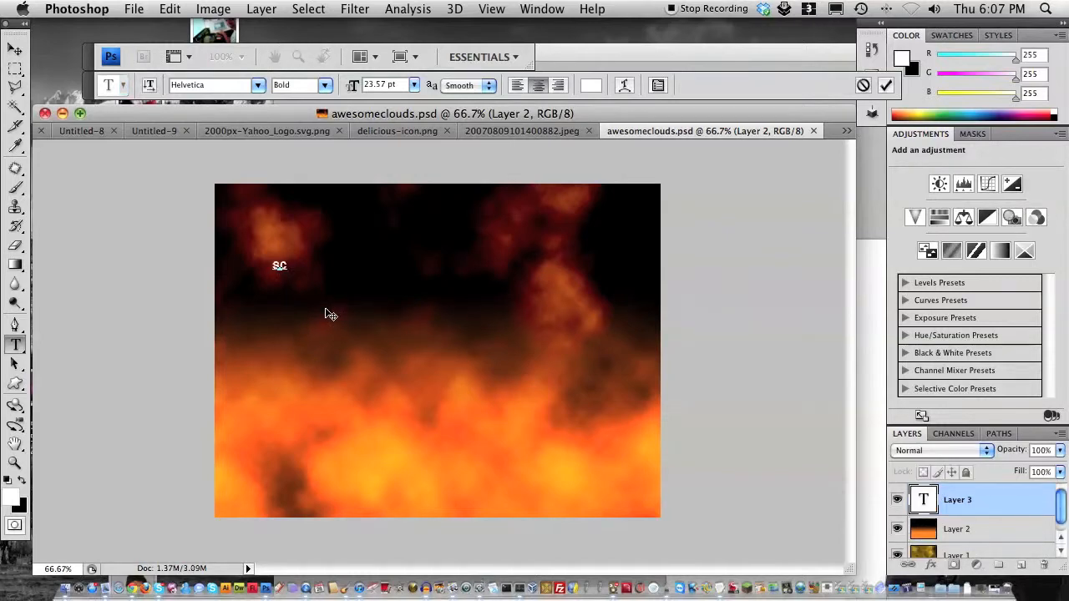
pyautogui.write('ary...')
pyautogui.press('super+a')
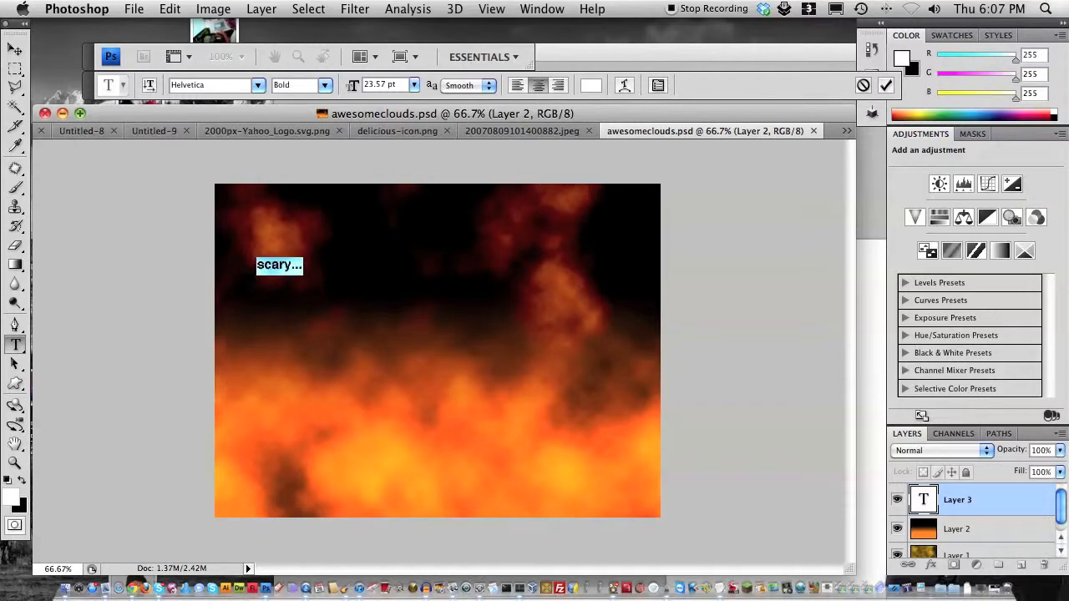
pyautogui.click(324, 85)
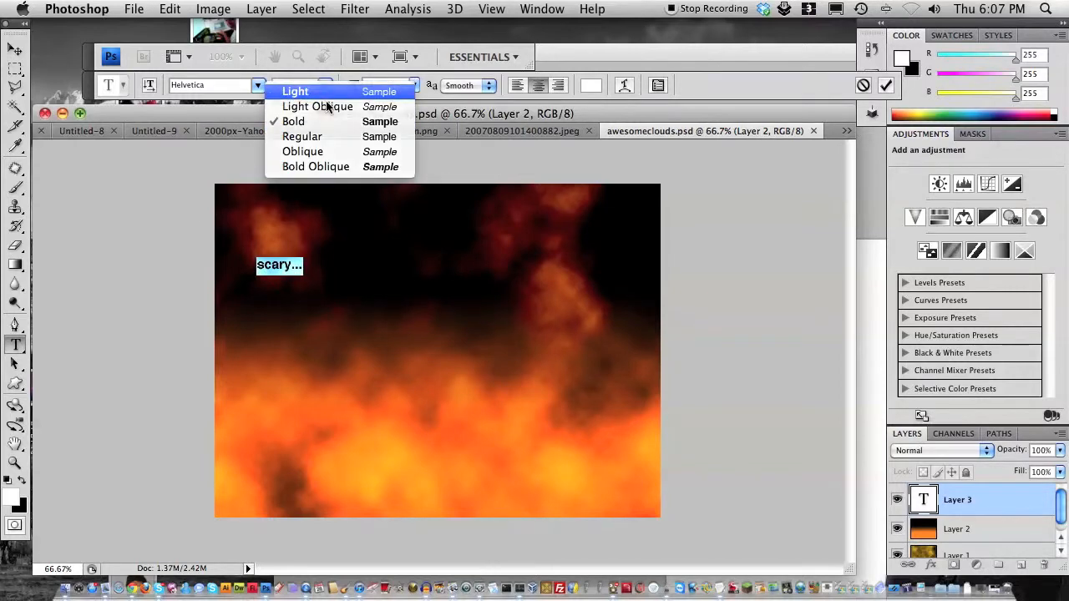
pyautogui.click(321, 91)
# Scale the "scary..." text up to about 735% and place it in the canvas's upper-right area.
pyautogui.click(14, 50)
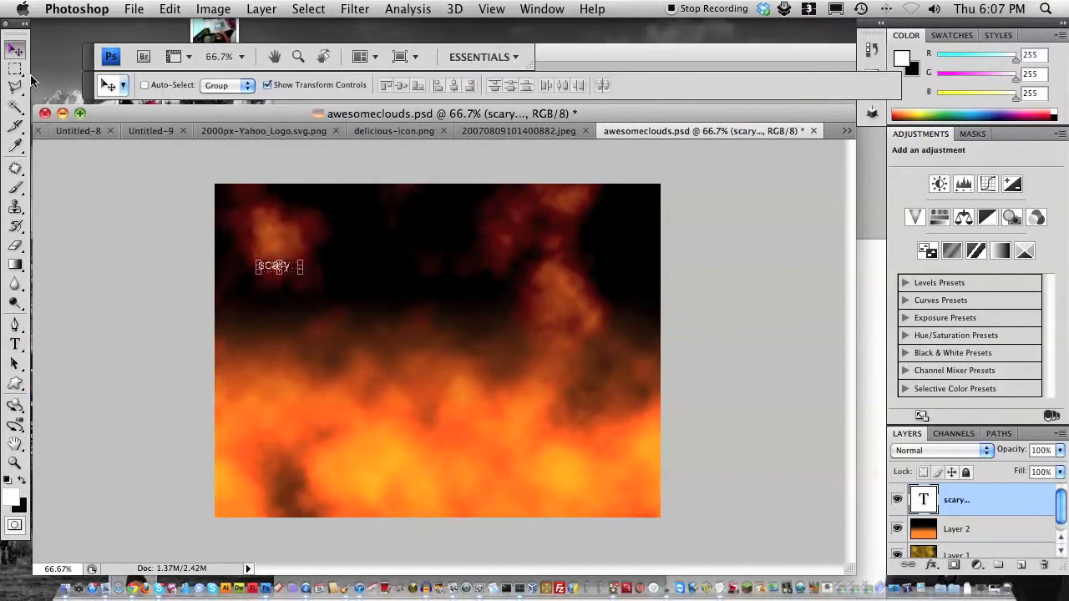
pyautogui.moveTo(301, 278); pyautogui.dragTo(568, 375)
pyautogui.moveTo(506, 346); pyautogui.dragTo(591, 284)
pyautogui.press('m')
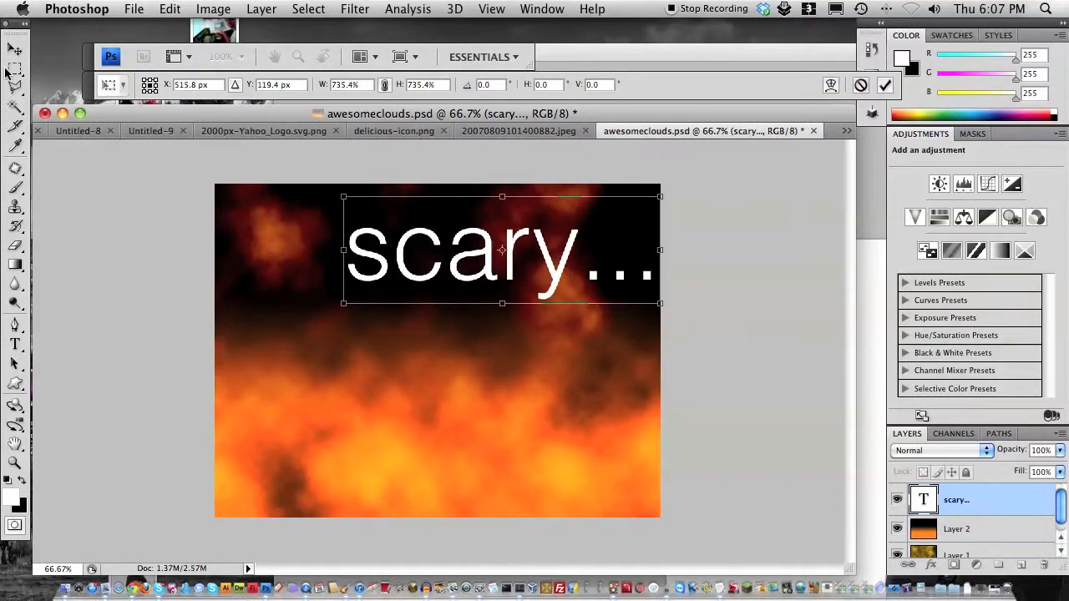
pyautogui.click(814, 329)
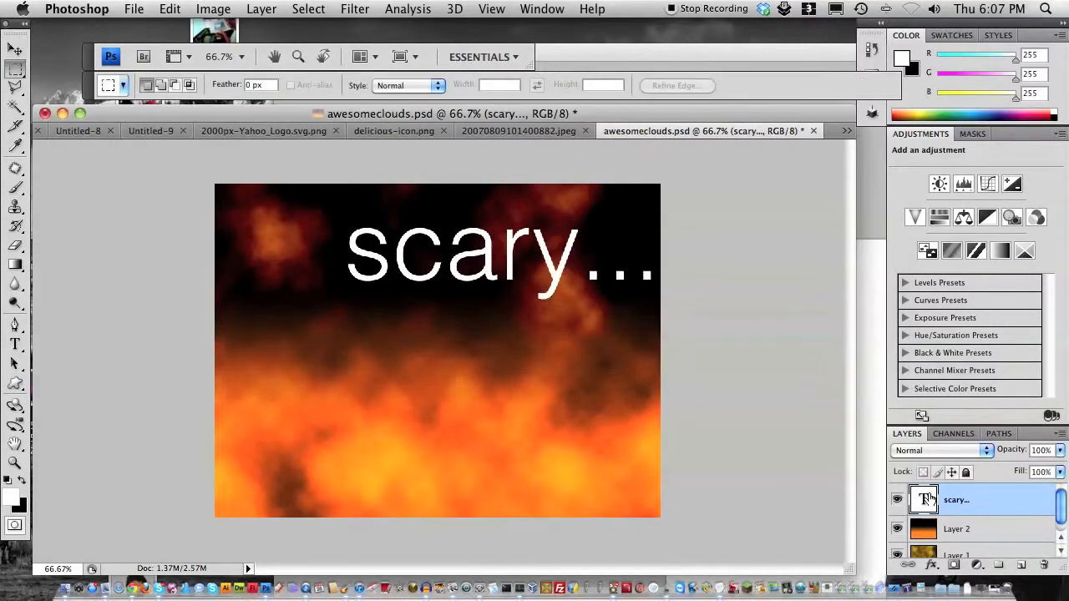
# Try the Overlay, Hard Light, Soft Light and Linear Light blend modes on the "scary..." text layer.
pyautogui.click(929, 455)
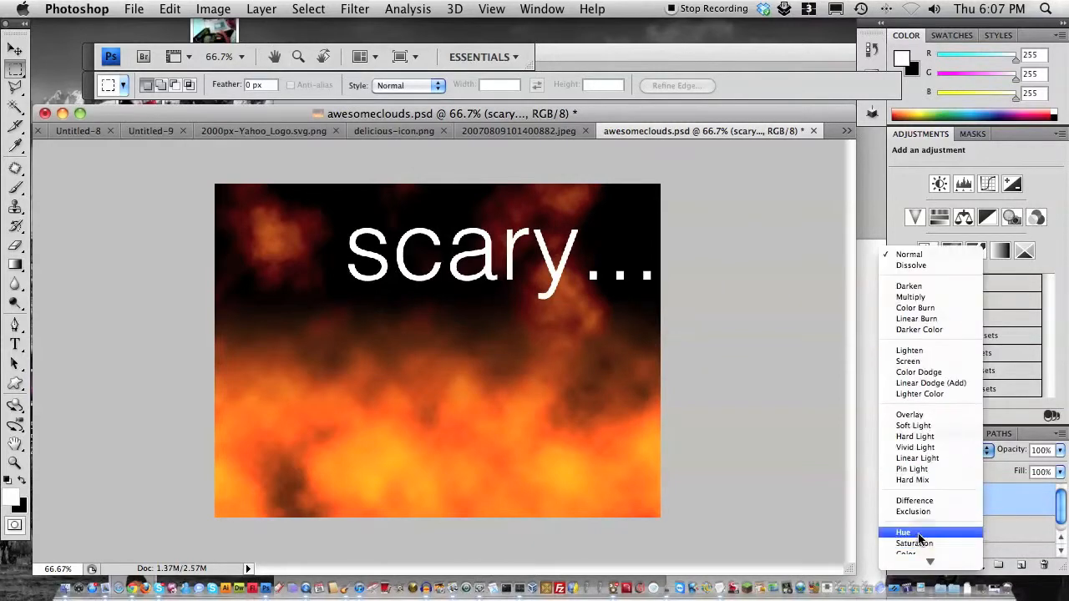
pyautogui.click(923, 415)
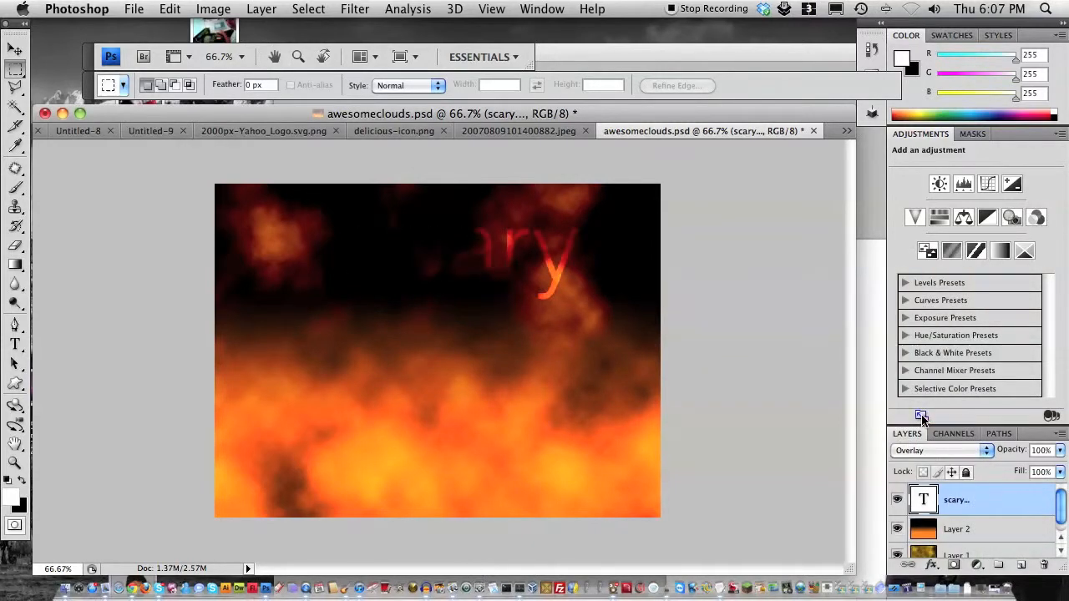
pyautogui.click(920, 451)
pyautogui.click(918, 473)
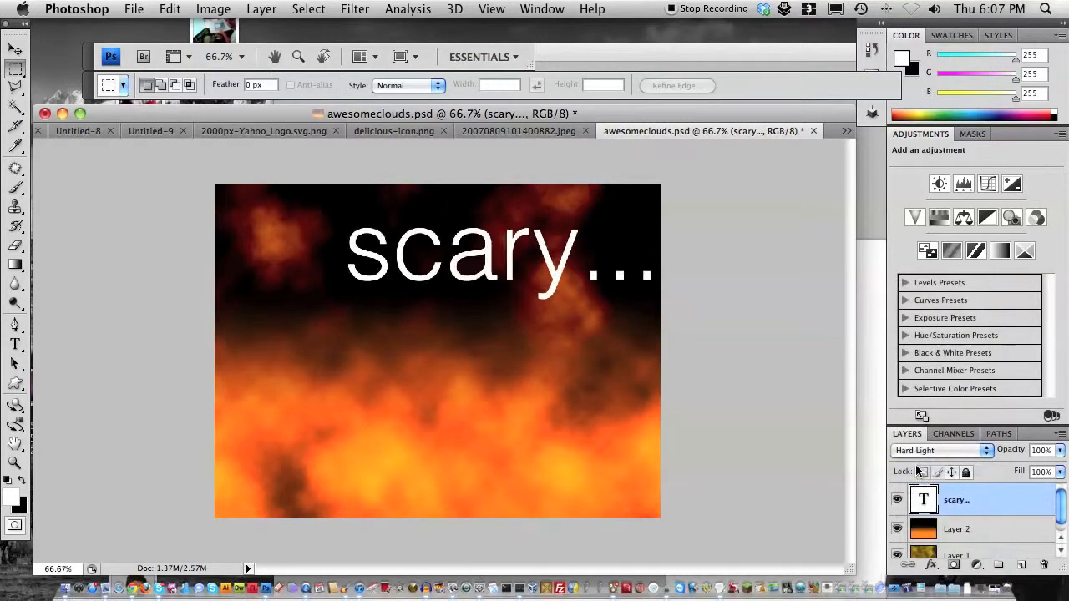
pyautogui.click(917, 461)
pyautogui.click(916, 447)
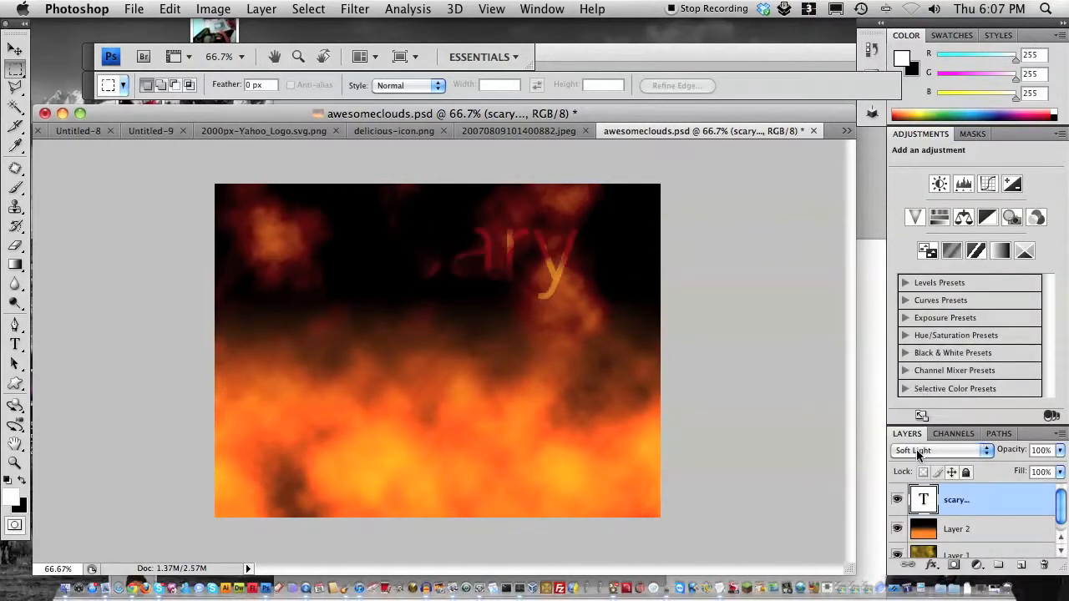
pyautogui.click(917, 452)
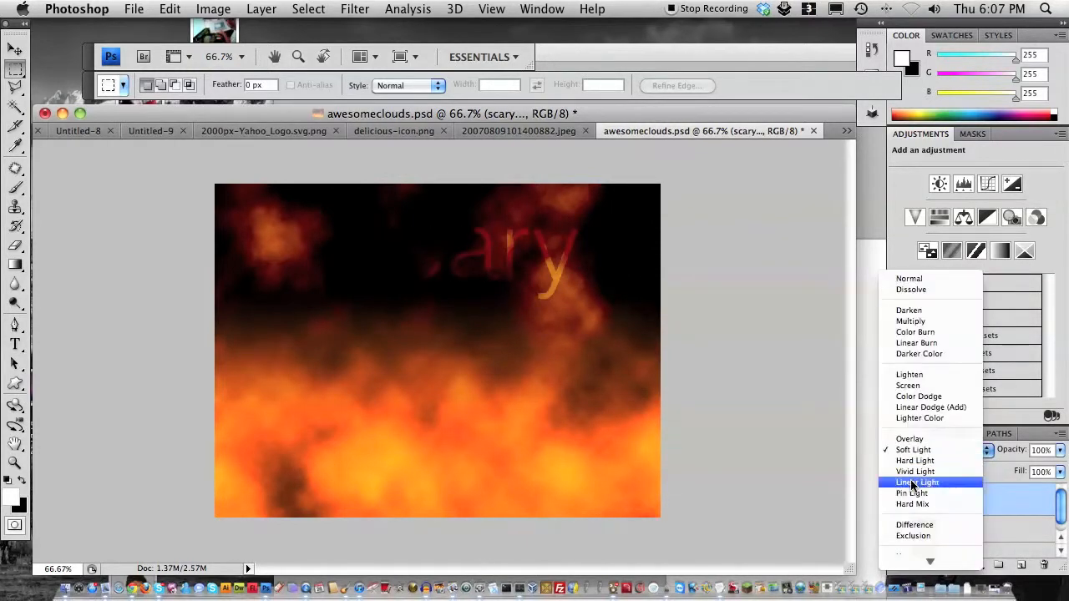
pyautogui.click(914, 482)
# Try the Lighten, Screen and Color Dodge blend modes on the "scary..." text layer.
pyautogui.click(918, 451)
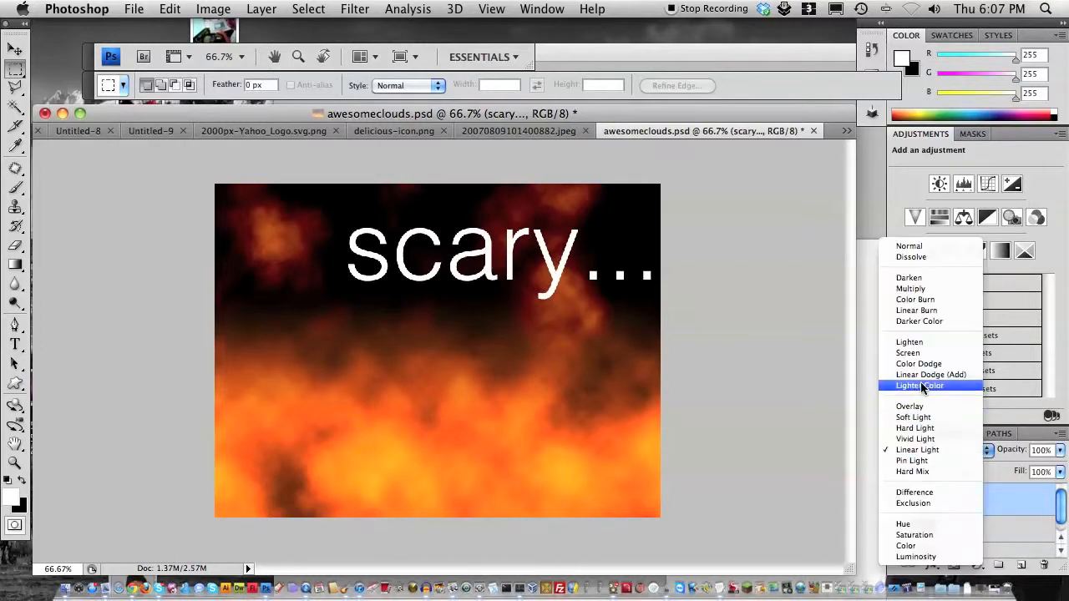
pyautogui.click(921, 341)
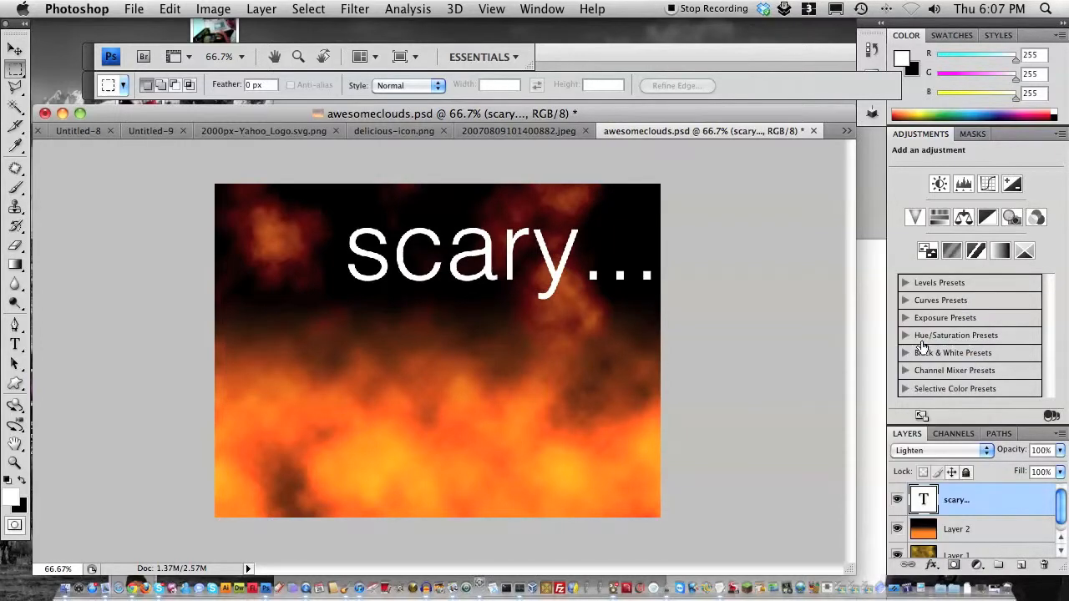
pyautogui.click(919, 450)
pyautogui.click(922, 459)
pyautogui.click(921, 457)
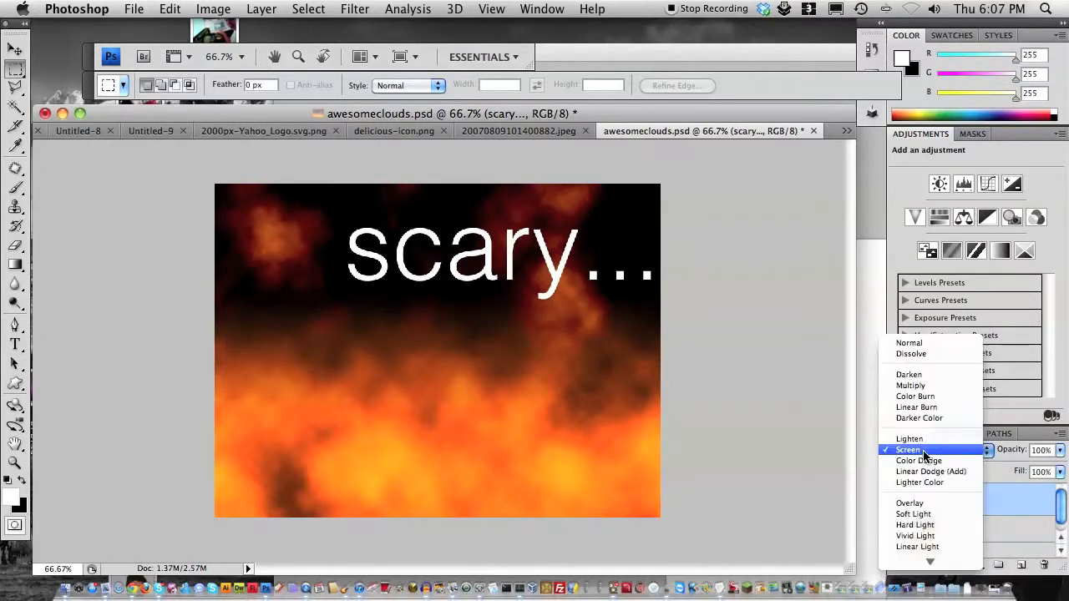
pyautogui.click(923, 460)
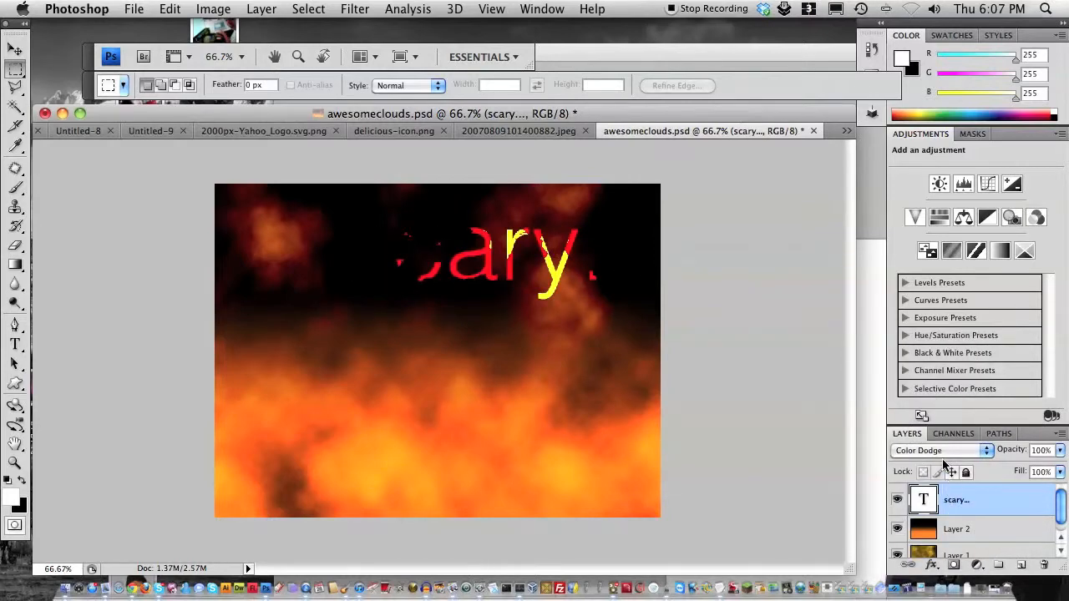
# Set the "scary..." layer's blend mode to Overlay and move the text onto the bright flames in the canvas's lower-right area.
pyautogui.click(944, 451)
pyautogui.click(940, 496)
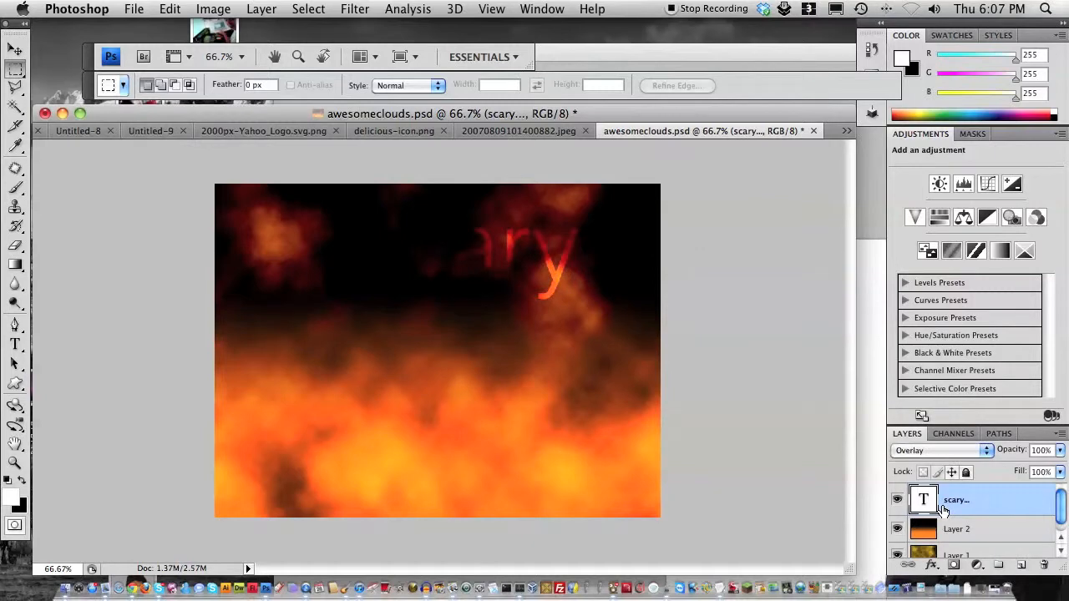
pyautogui.click(15, 51)
pyautogui.moveTo(544, 270); pyautogui.dragTo(517, 444)
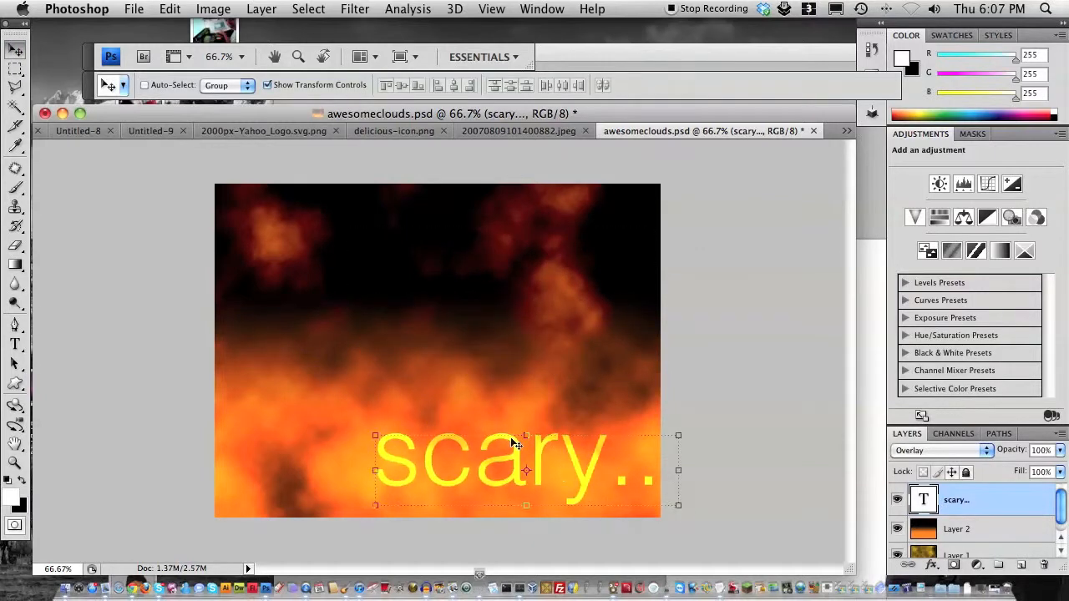
pyautogui.click(15, 69)
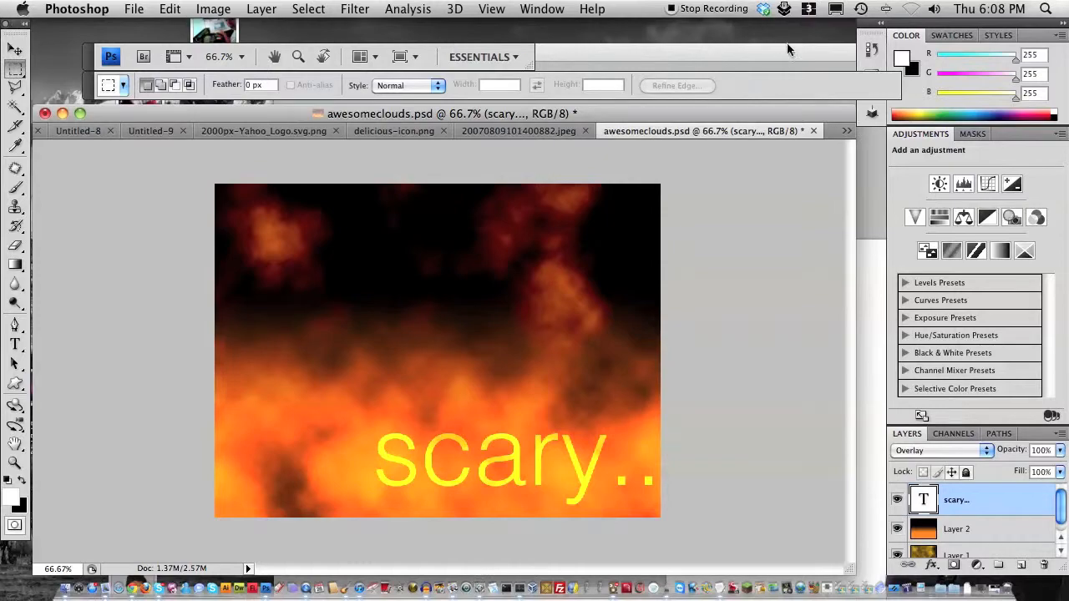